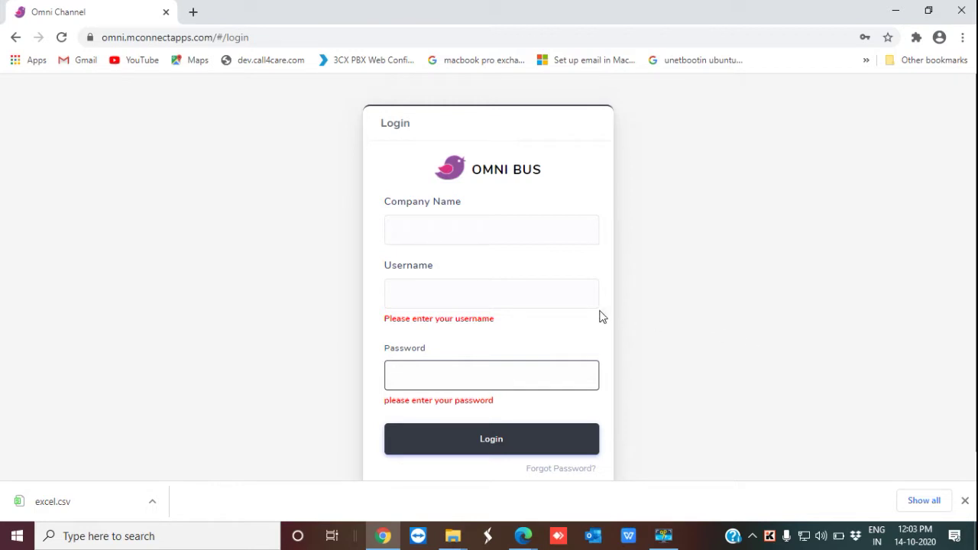
Step: Sign in with company name 'developers', the username and the account password
left_click(457, 225)
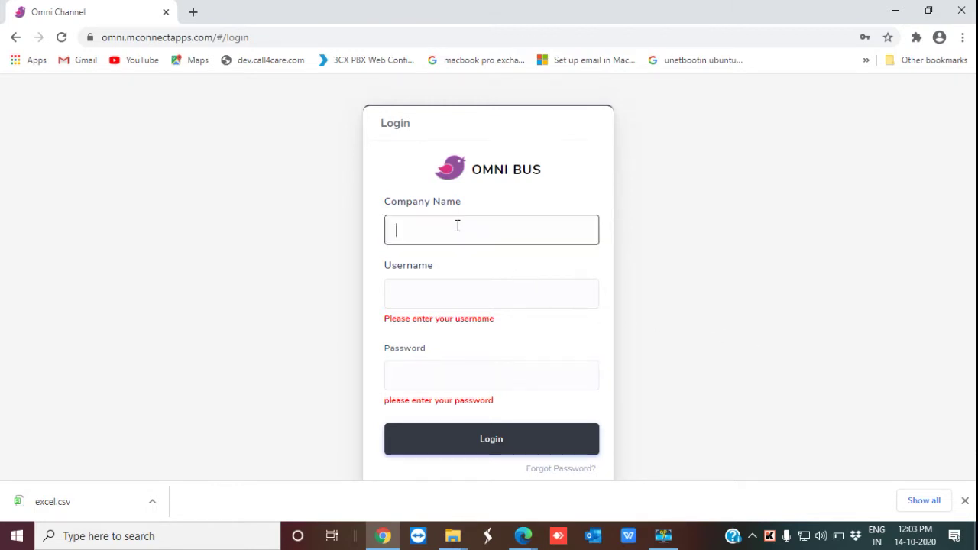
type("developers")
left_click(435, 291)
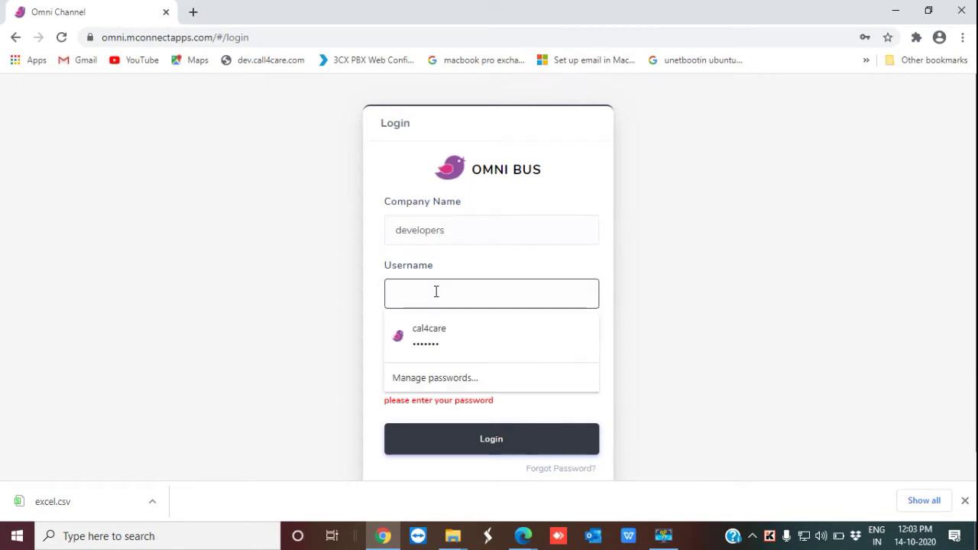
type("developers")
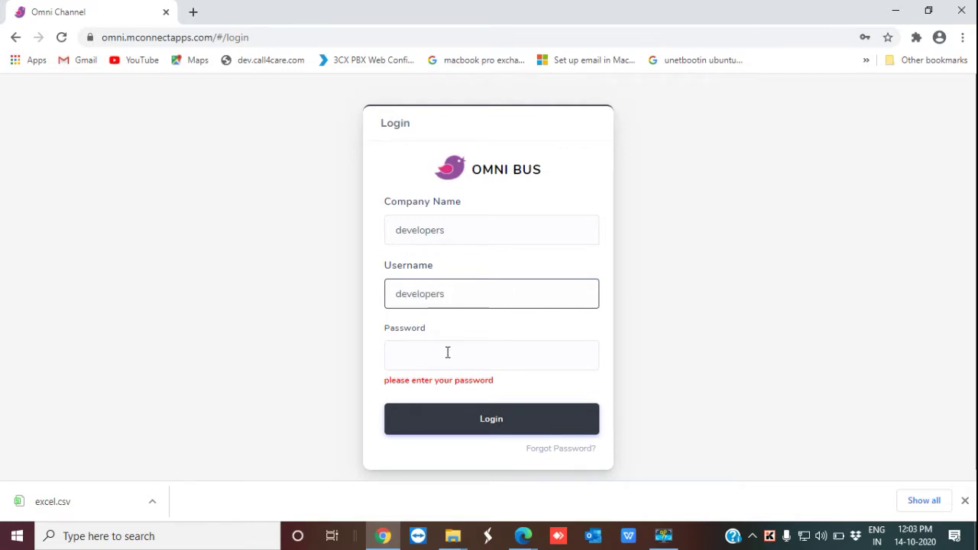
left_click(448, 352)
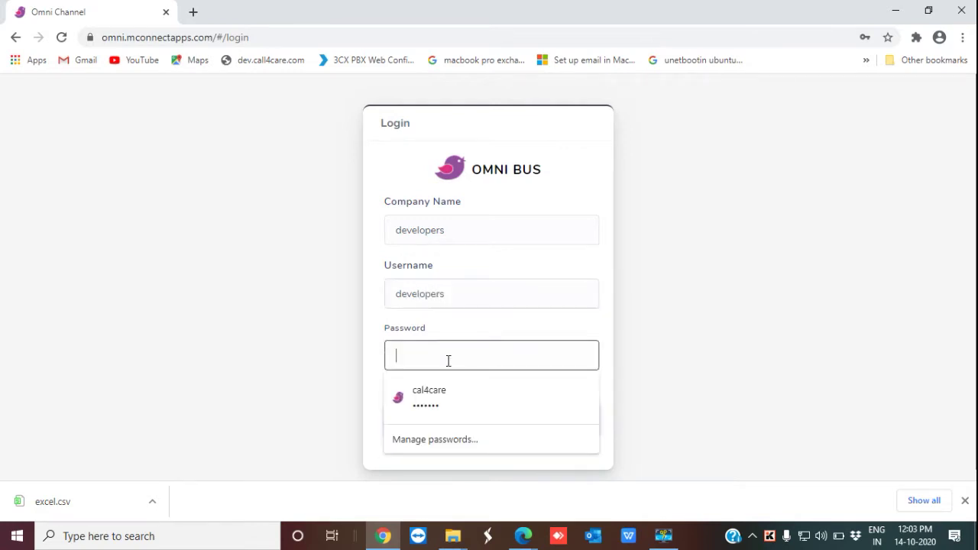
type("••••••••••")
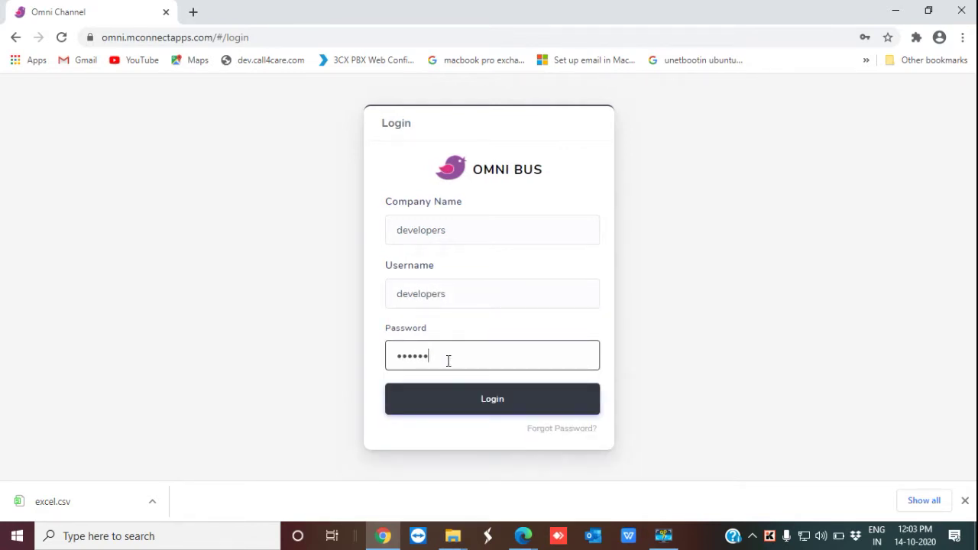
left_click(489, 396)
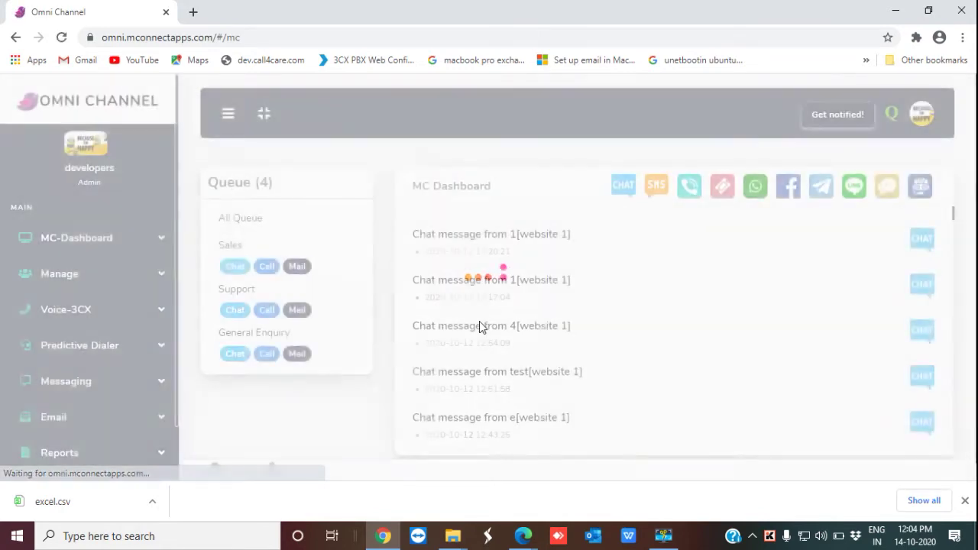
Step: Expand the Manage section in the sidebar and open the Contacts list
scroll(537, 276, "down", 2)
scroll(537, 276, "down", 1)
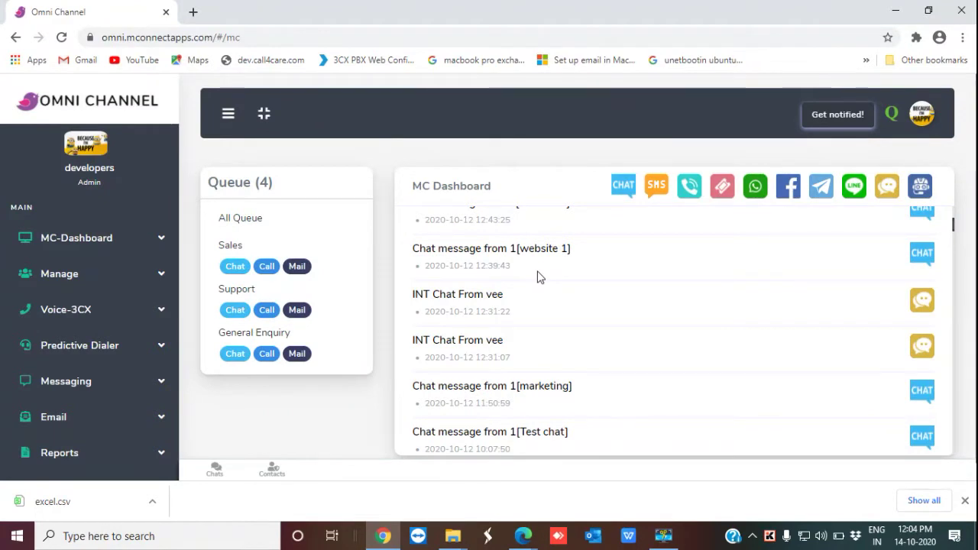
left_click(132, 275)
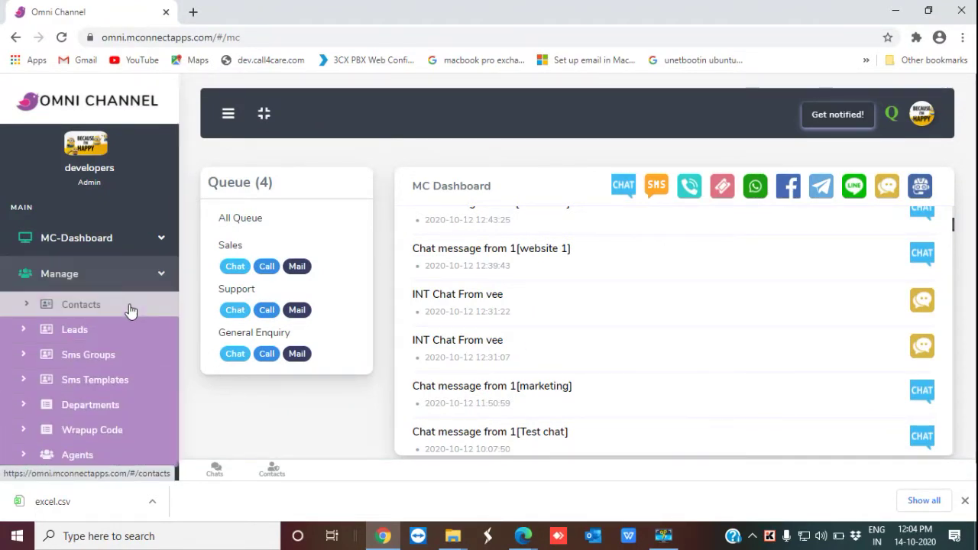
left_click(129, 307)
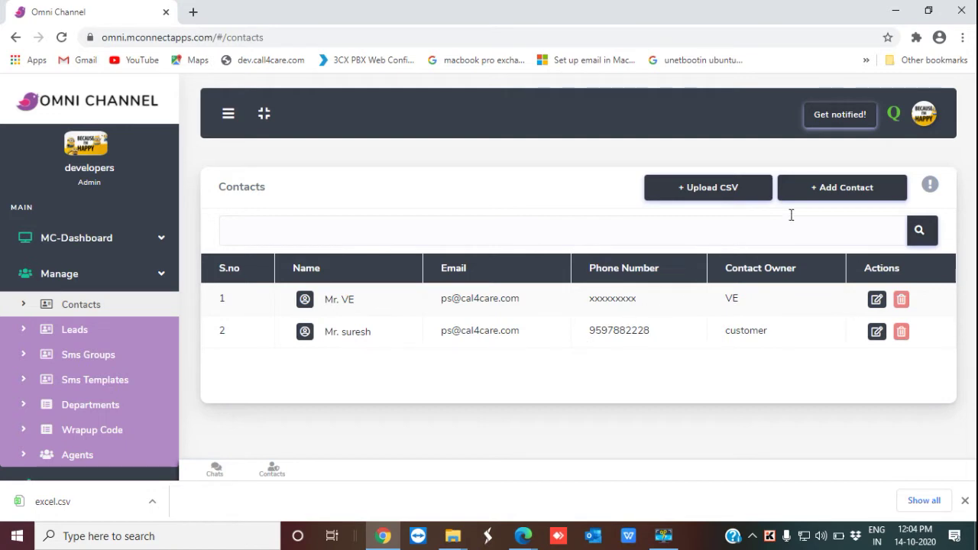
Step: Open the Add Contact form and scroll down through Address, Social Media and Note Information
left_click(833, 191)
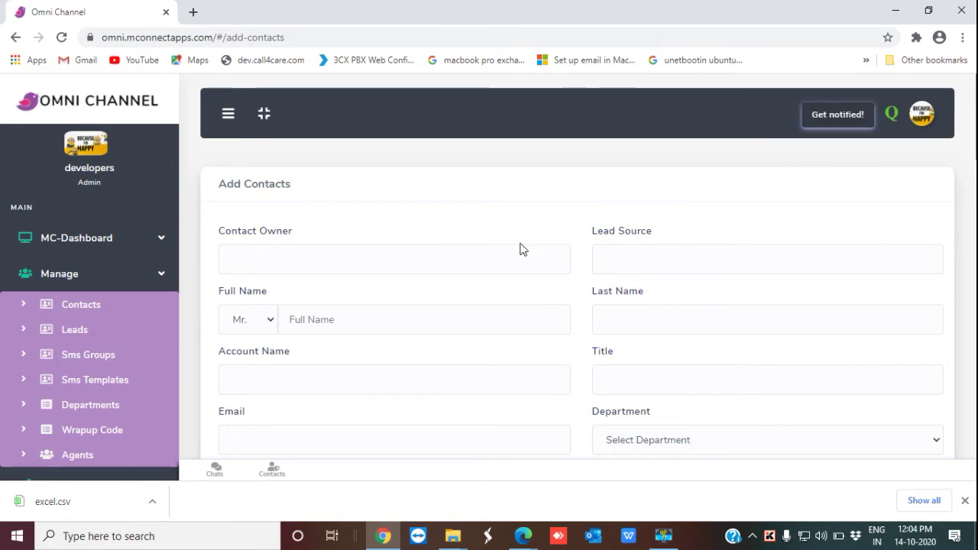
scroll(520, 246, "down", 1)
scroll(521, 243, "down", 1)
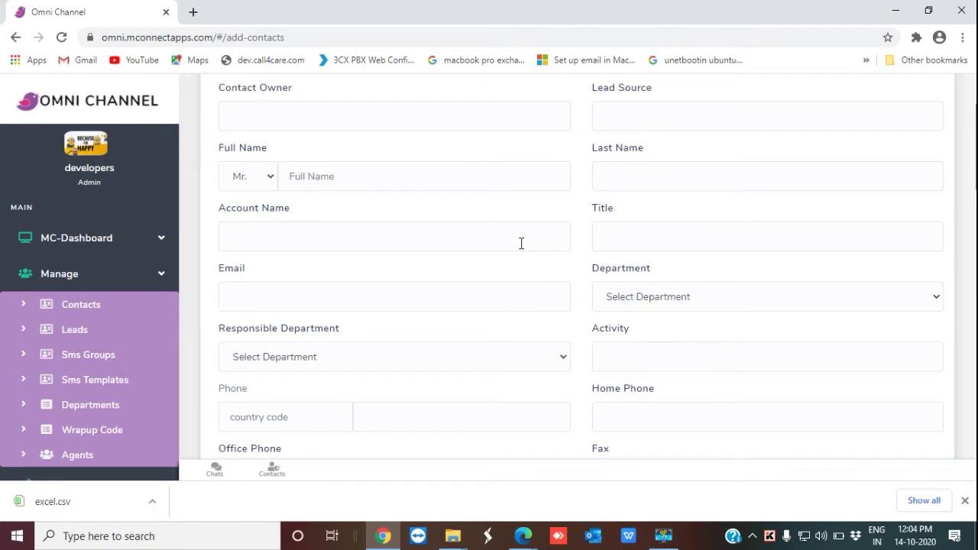
scroll(521, 243, "down", 1)
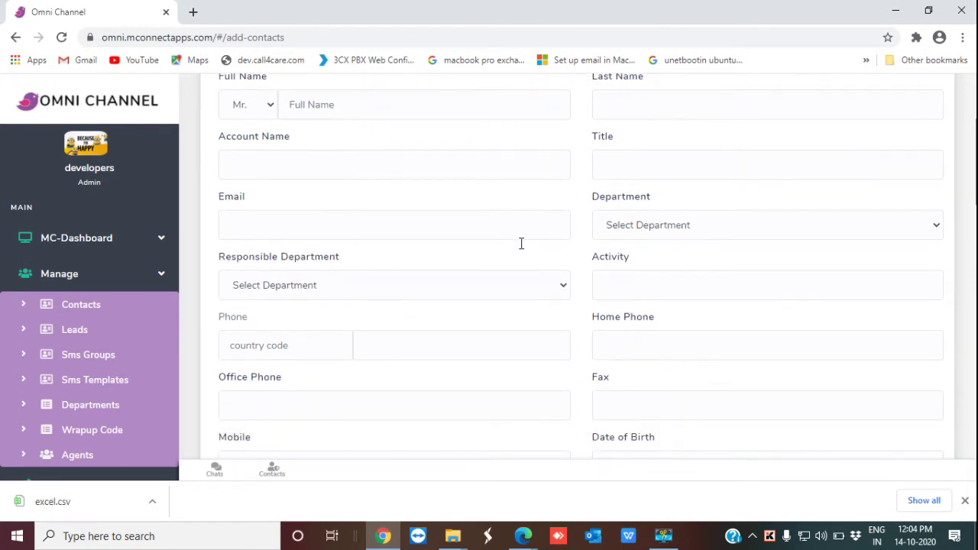
scroll(520, 243, "down", 2)
scroll(520, 249, "down", 3)
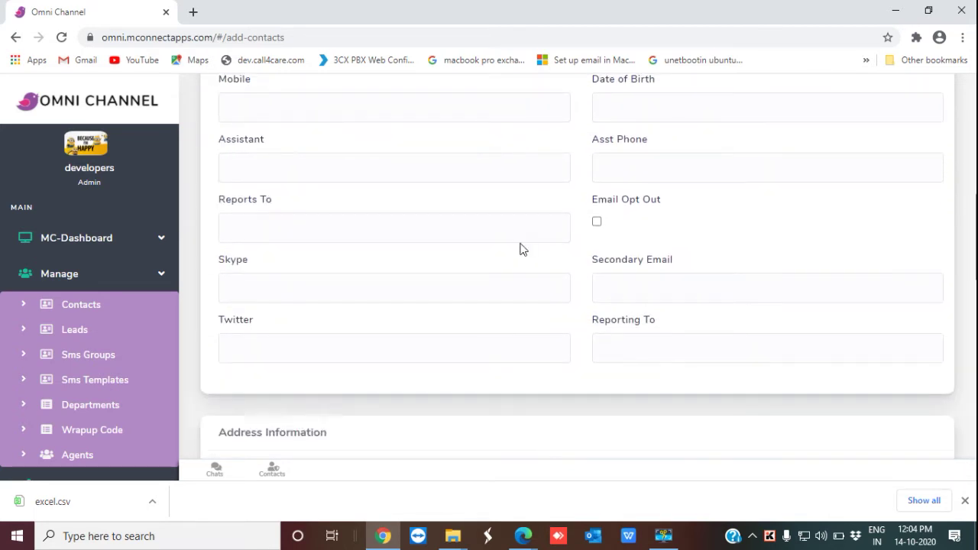
scroll(520, 248, "down", 2)
scroll(520, 247, "down", 2)
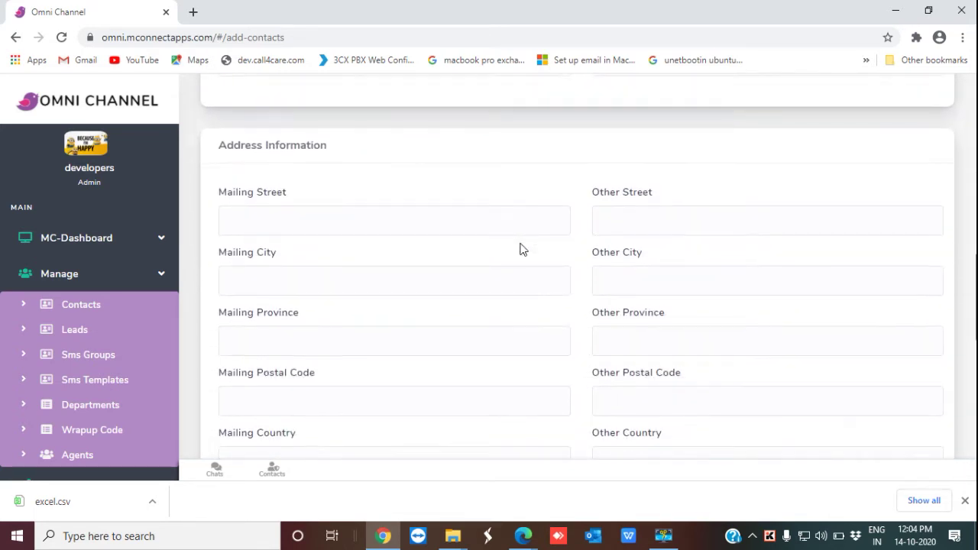
scroll(520, 246, "down", 3)
scroll(521, 243, "down", 2)
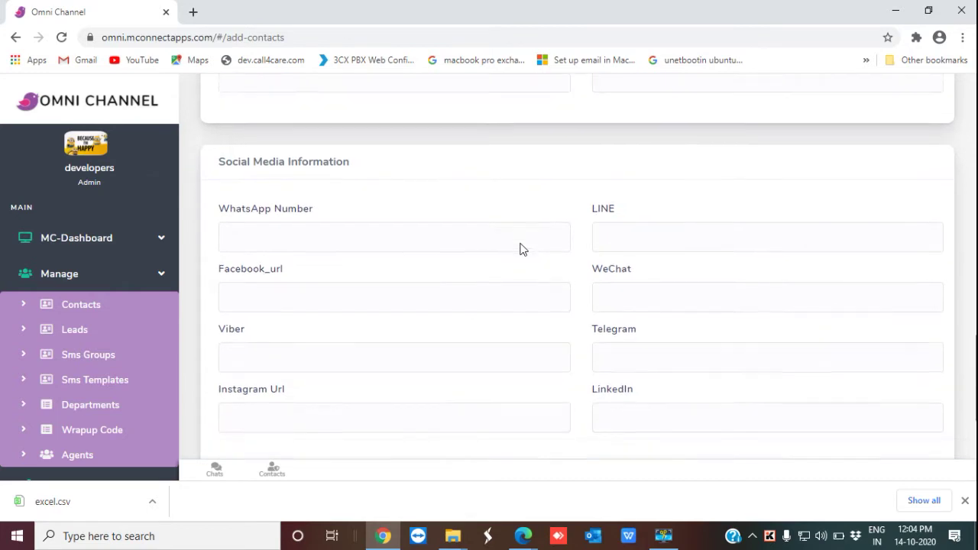
scroll(521, 243, "down", 2)
scroll(521, 243, "down", 2)
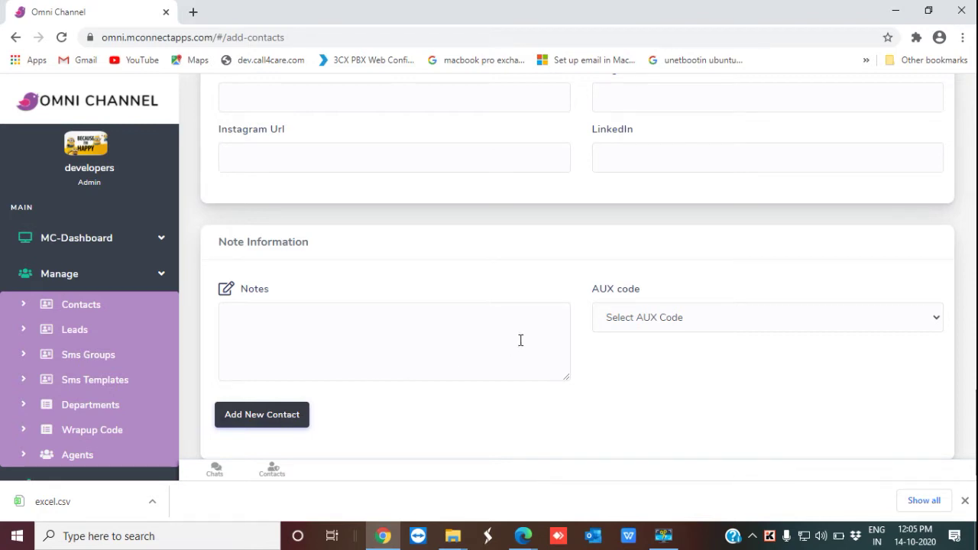
Step: Scroll back up to the top of the Add Contacts form
scroll(520, 341, "up", 5)
scroll(524, 344, "up", 12)
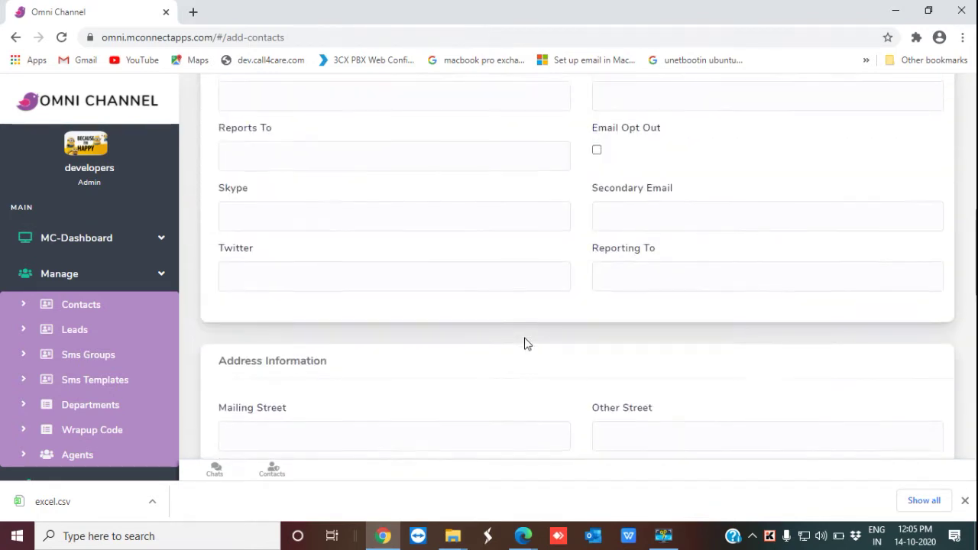
scroll(524, 344, "up", 2)
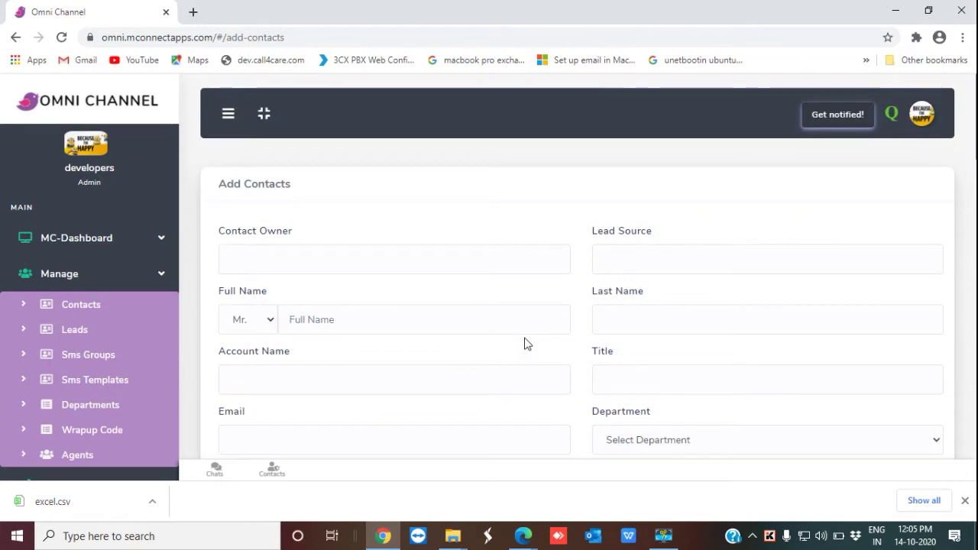
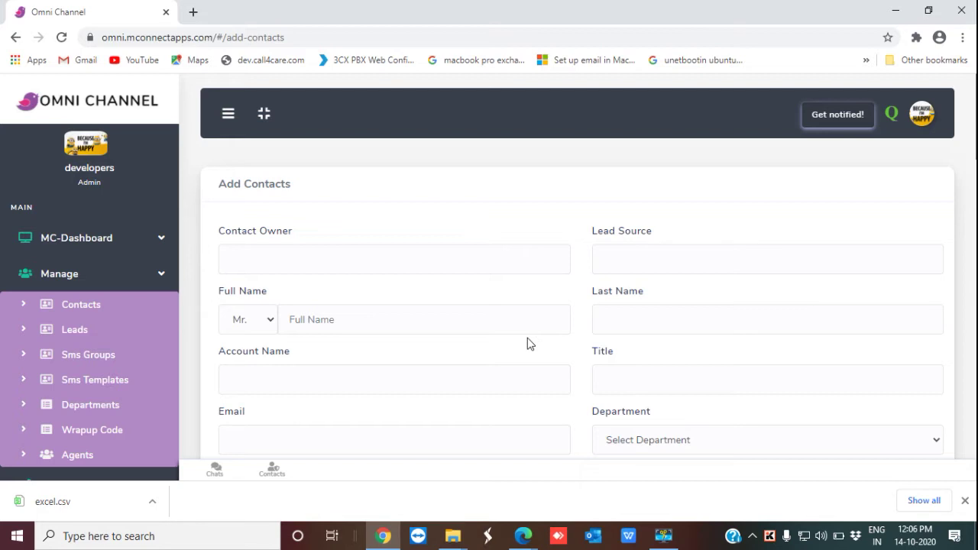
scroll(657, 247, "down", 4)
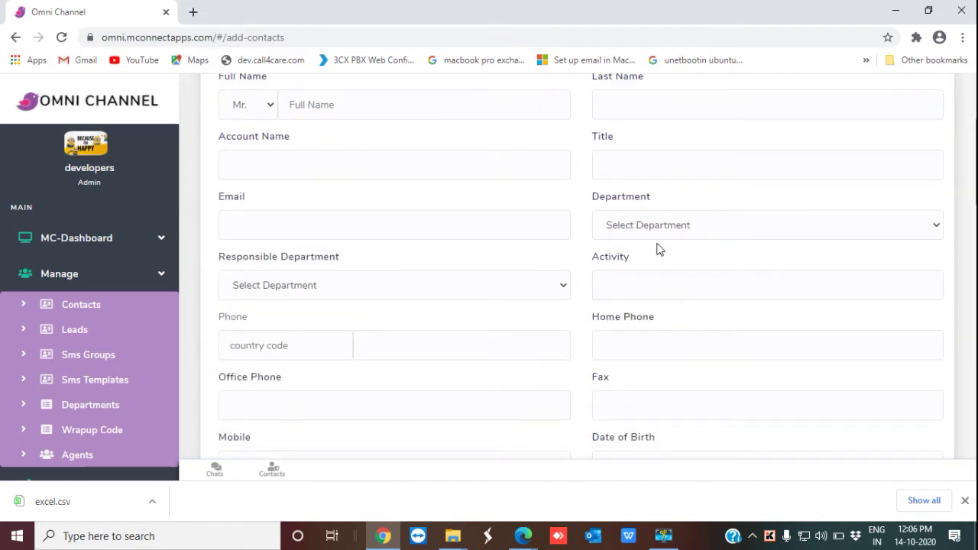
scroll(659, 248, "down", 5)
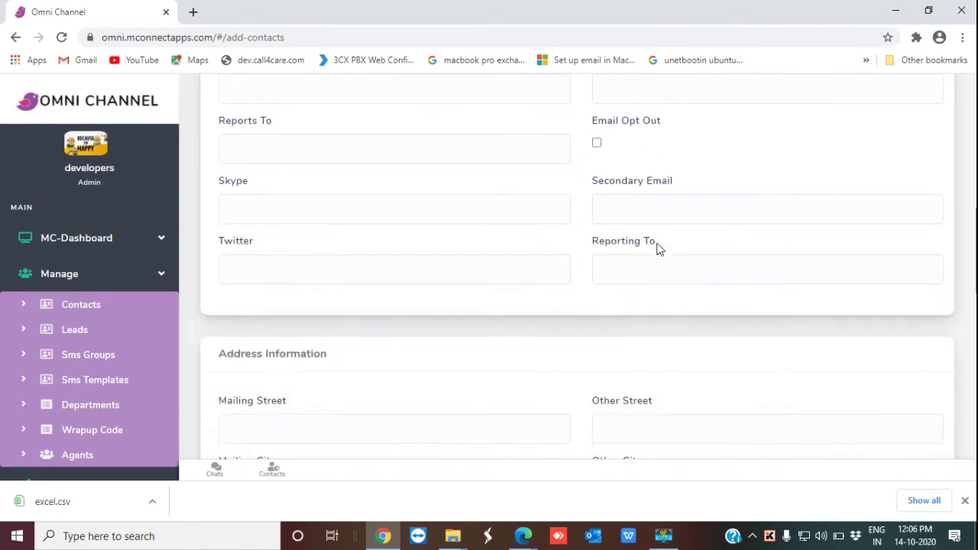
scroll(660, 249, "down", 3)
scroll(658, 246, "down", 7)
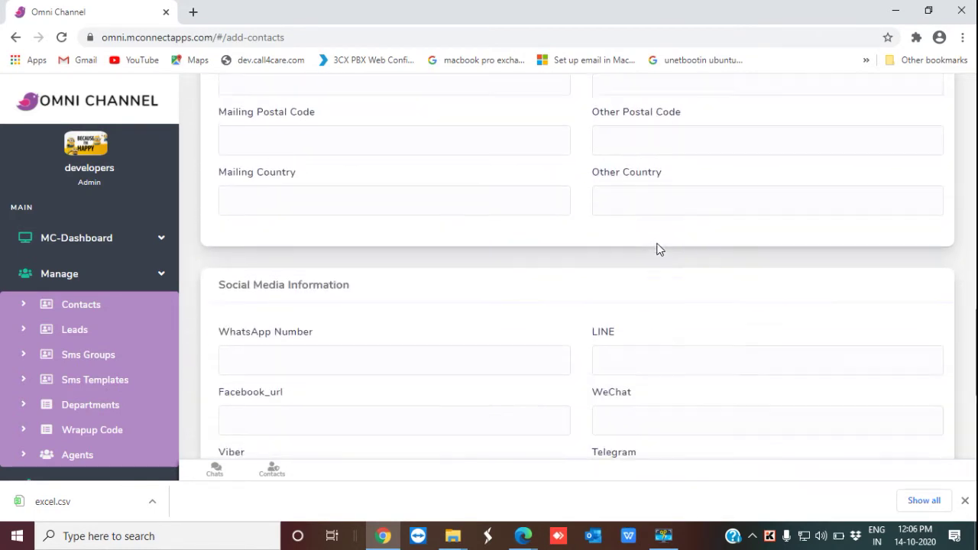
scroll(658, 243, "down", 1)
scroll(659, 246, "up", 7)
scroll(659, 248, "up", 8)
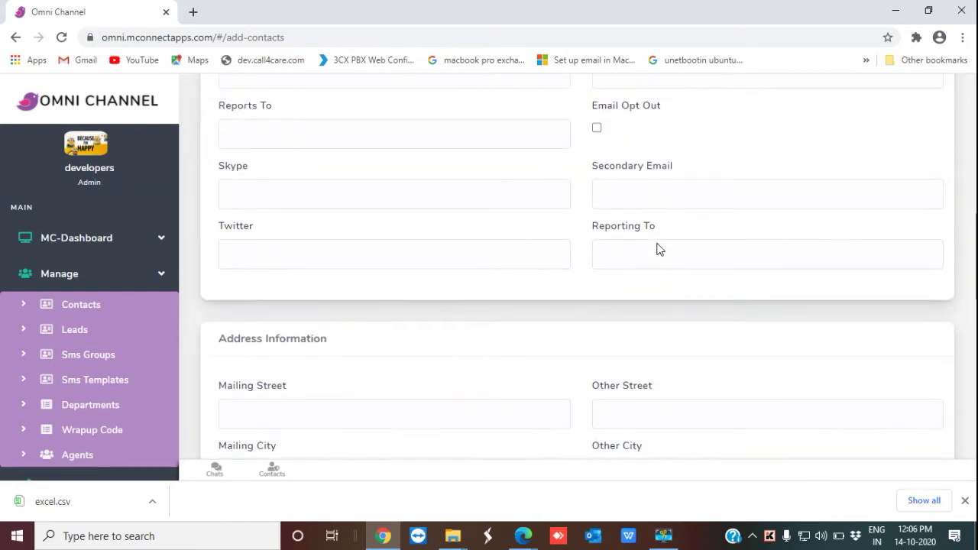
scroll(658, 243, "up", 3)
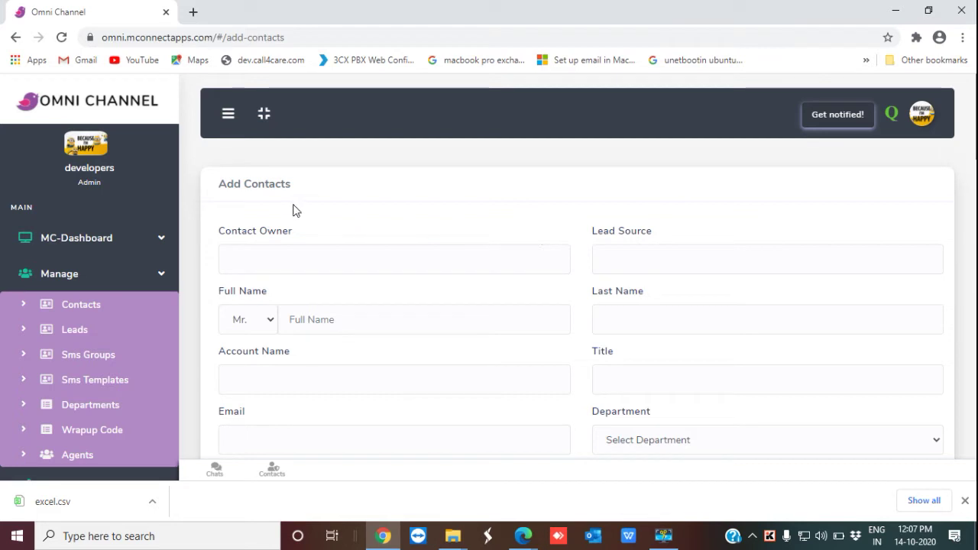
left_click(284, 252)
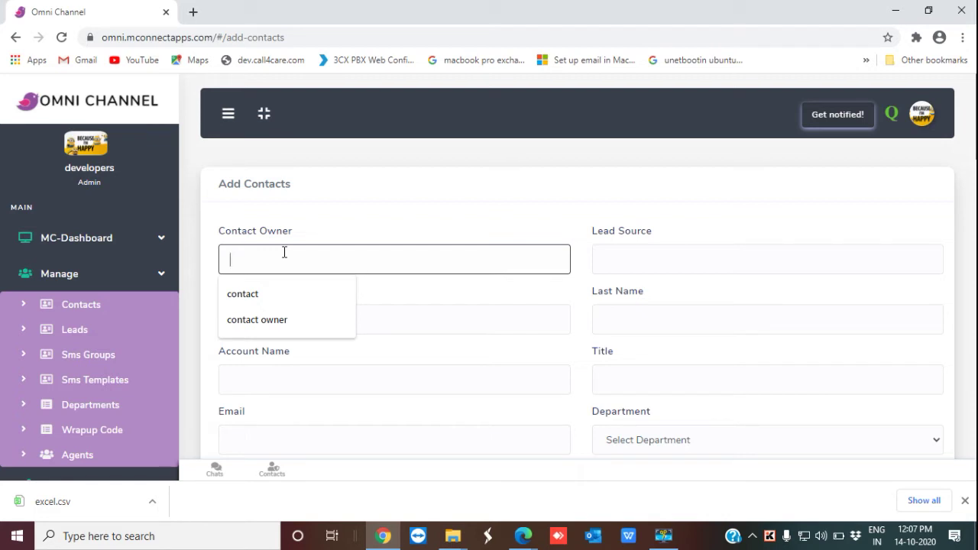
Step: Enter owner 'new contact', lead source 'lead source information', full name and last name sample text
type("n")
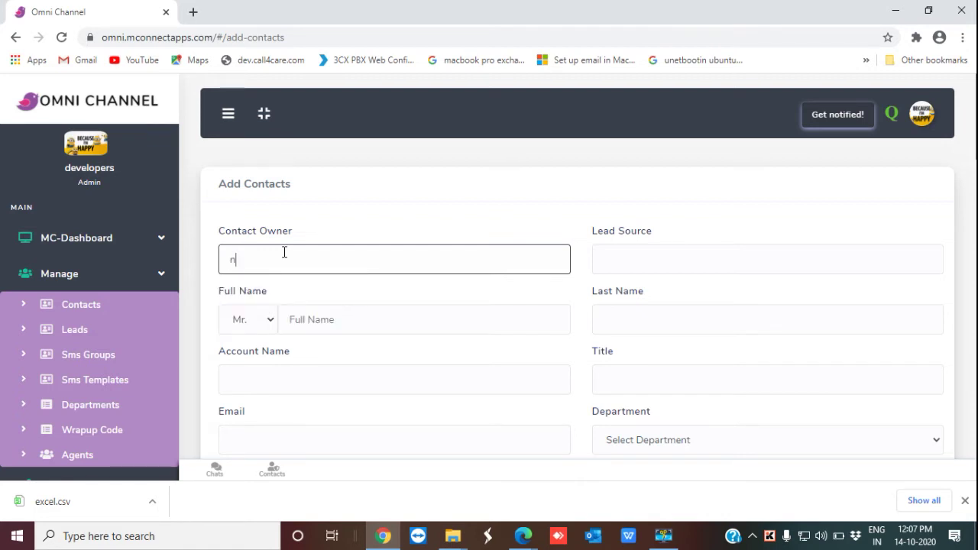
type("ew contact")
left_click(630, 258)
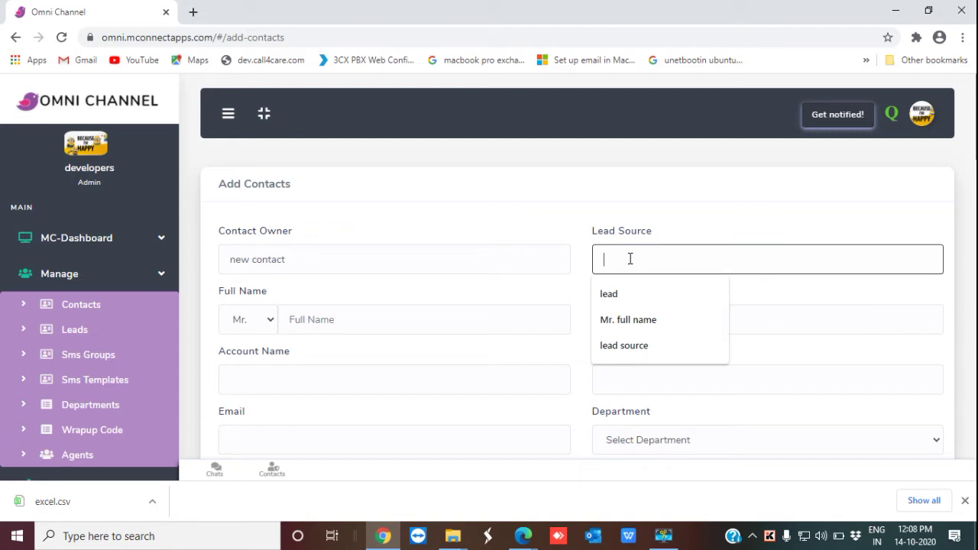
type("lea")
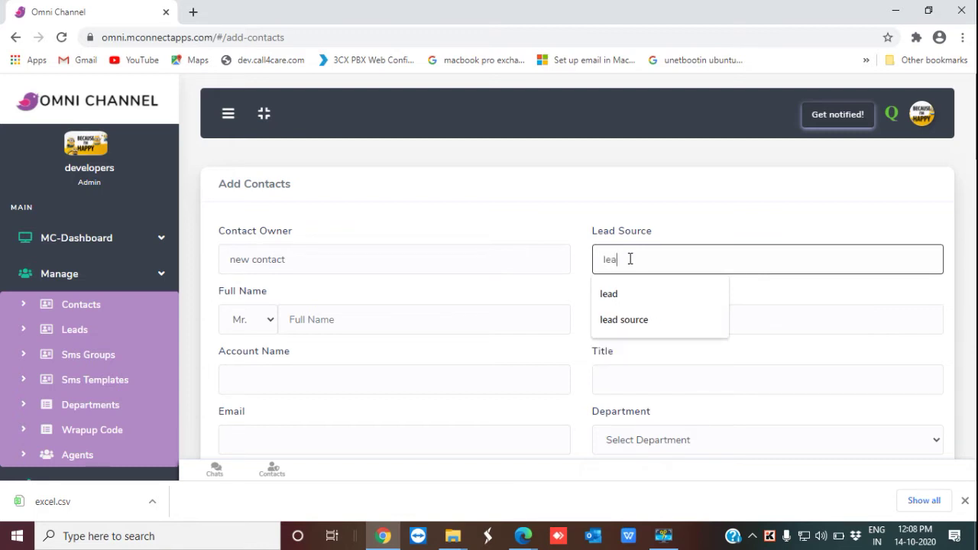
type("d sour")
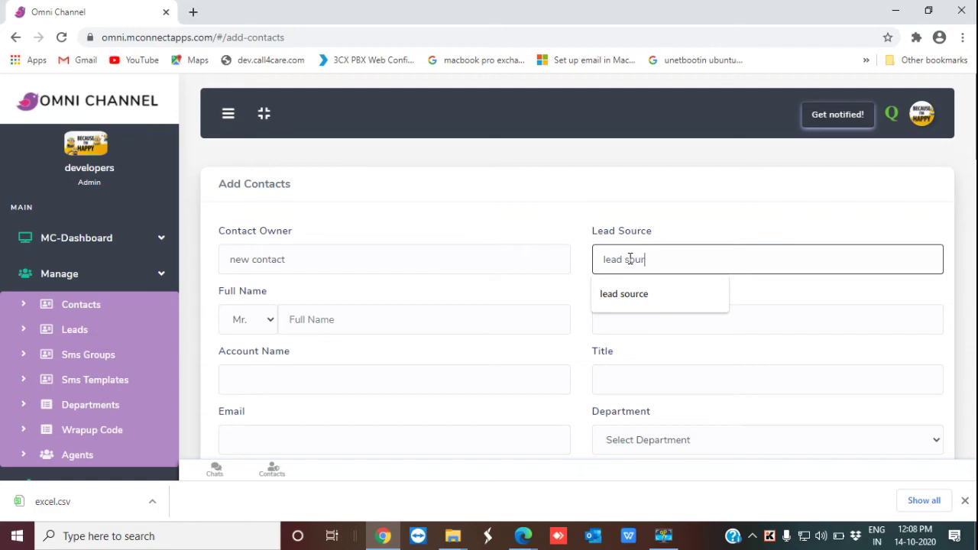
type("ce information")
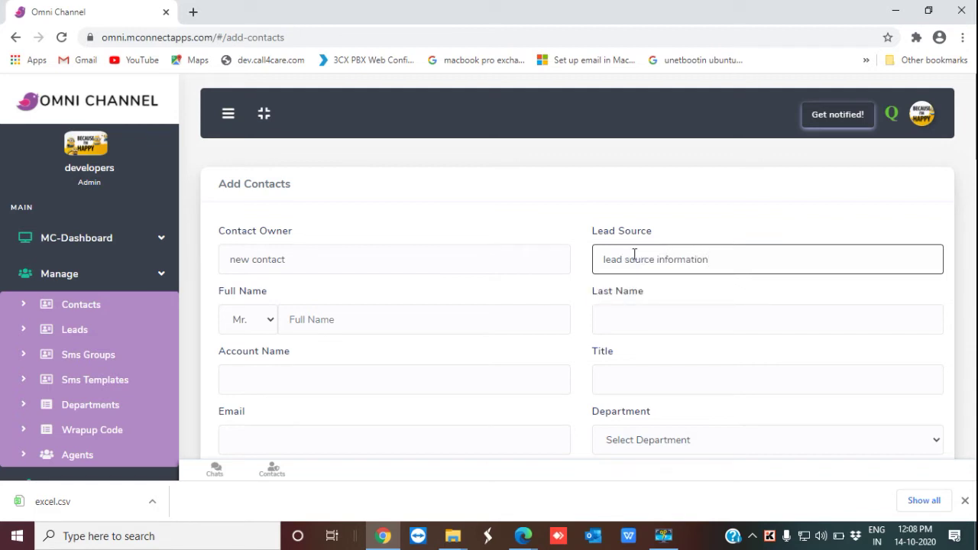
left_click(445, 317)
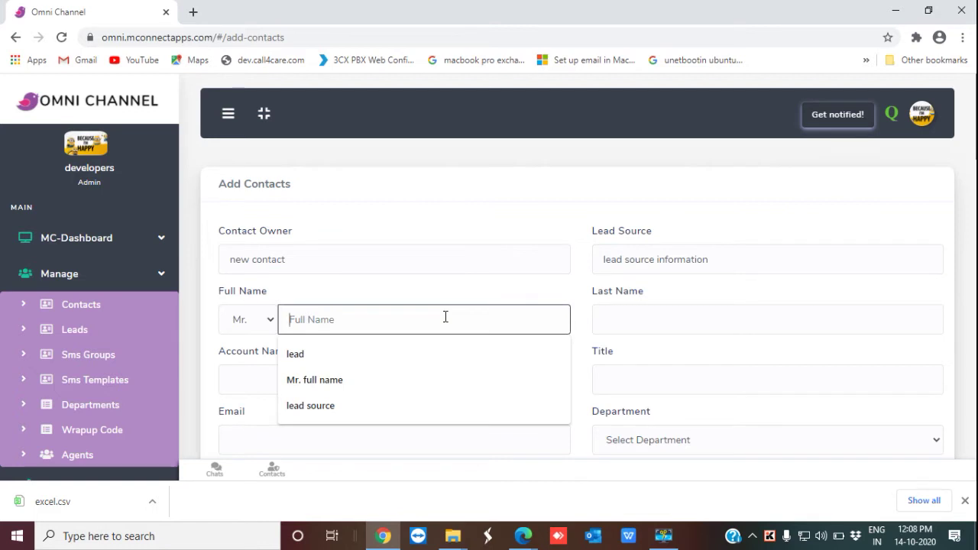
type("fu")
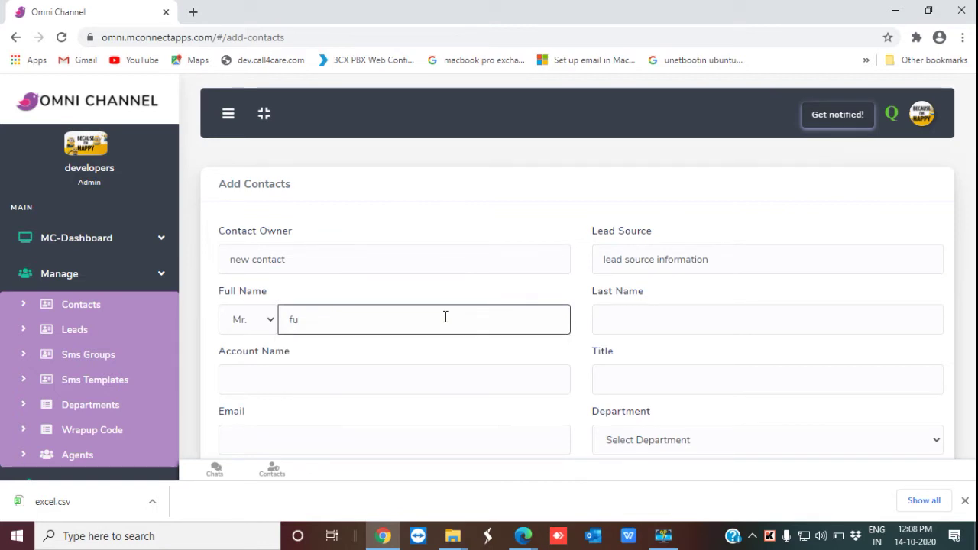
type("ll name")
left_click(636, 325)
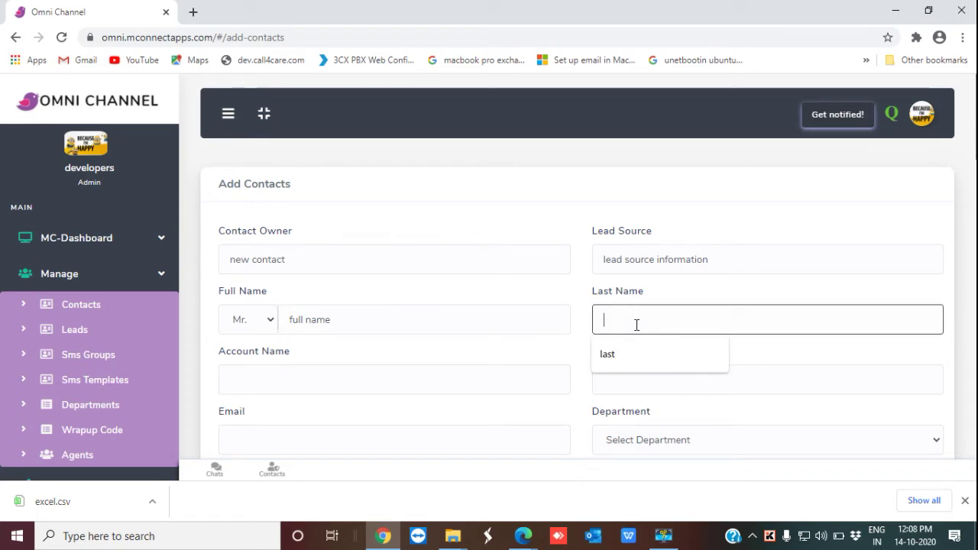
type("last")
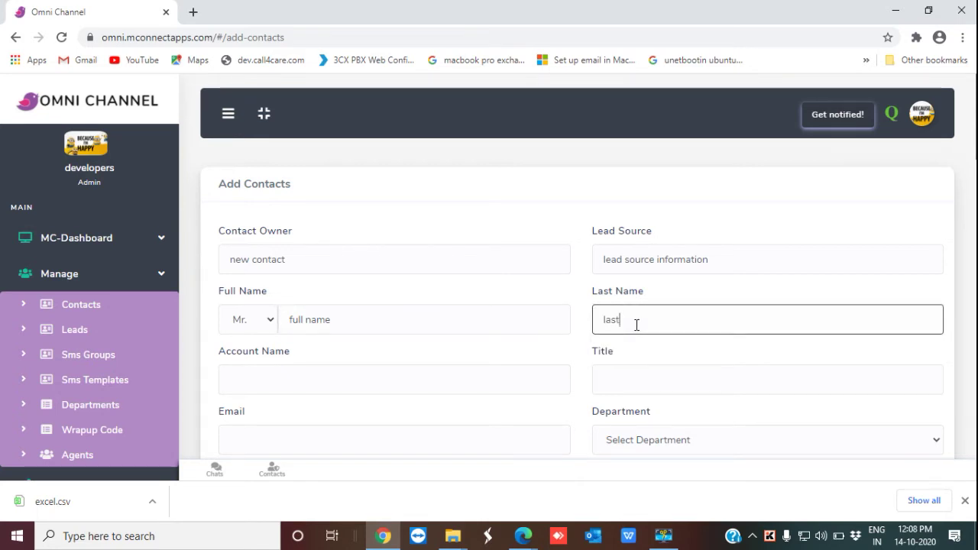
type(" name")
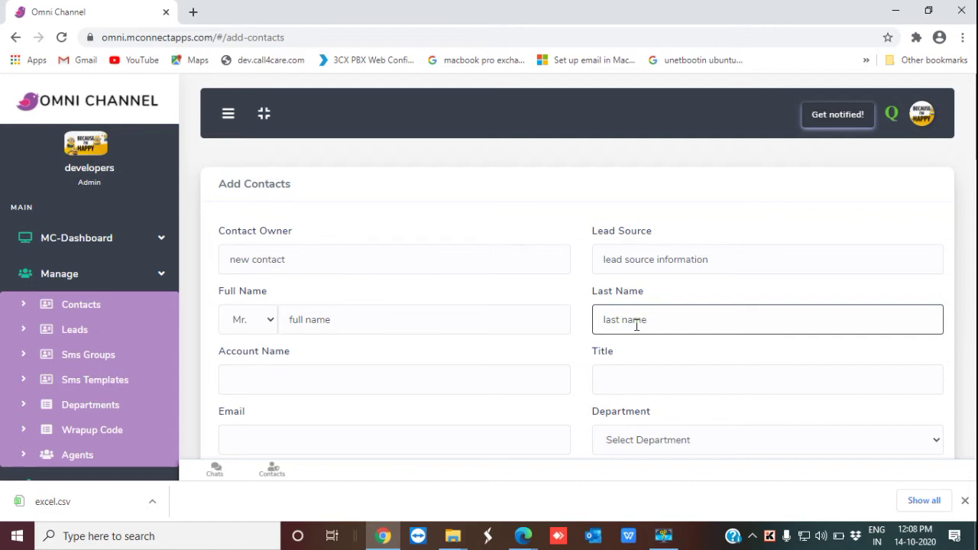
Step: Fill in account name 'account name', title 'title' and email 'emailname' for the contact
left_click(406, 383)
type("accou")
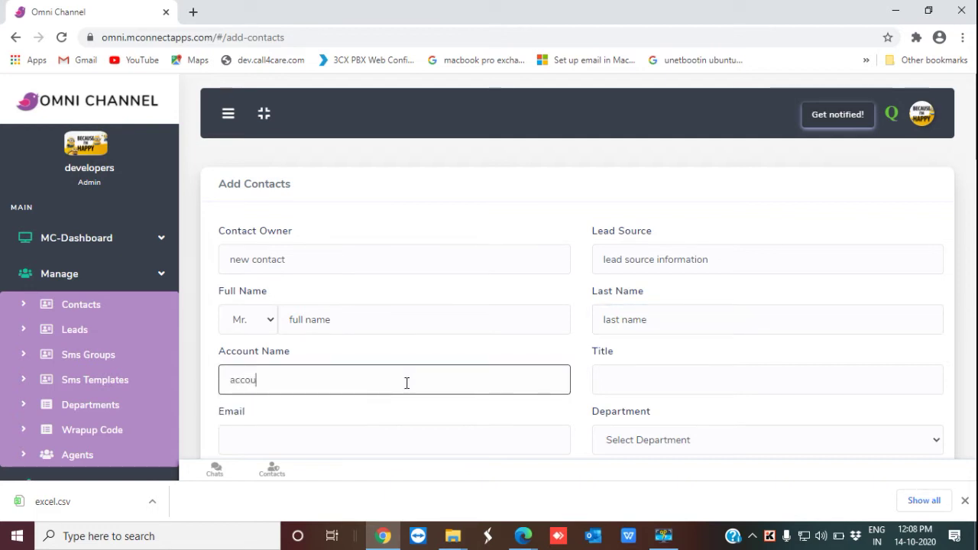
type("nt name")
left_click(656, 380)
type("title")
scroll(584, 359, "down", 2)
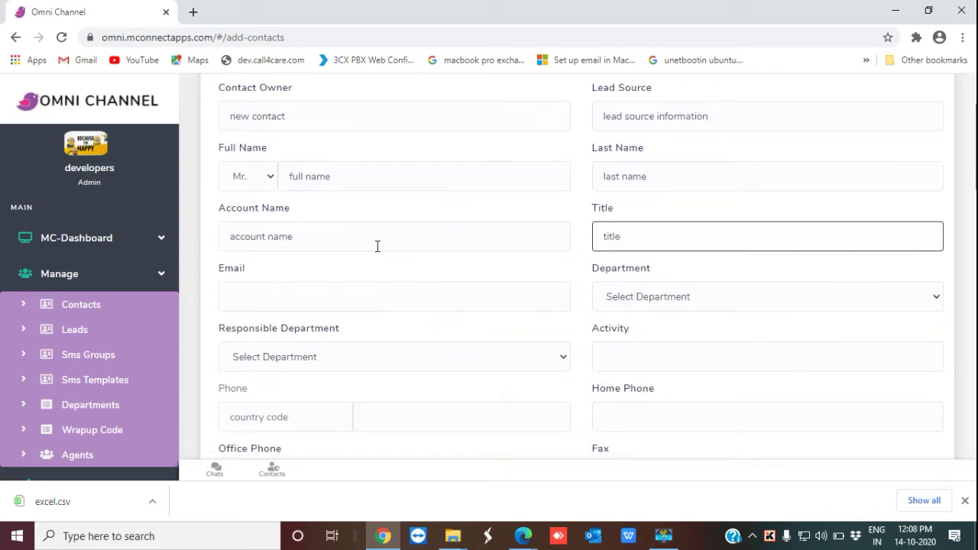
left_click(285, 297)
type("email")
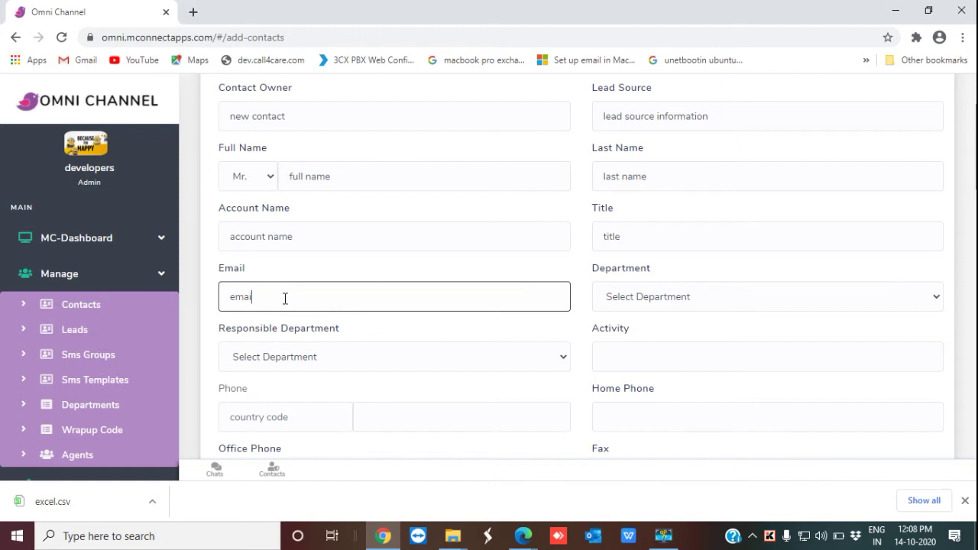
type("name")
left_click(937, 298)
Step: Set Department to Development and Responsible Department to support
left_click(820, 347)
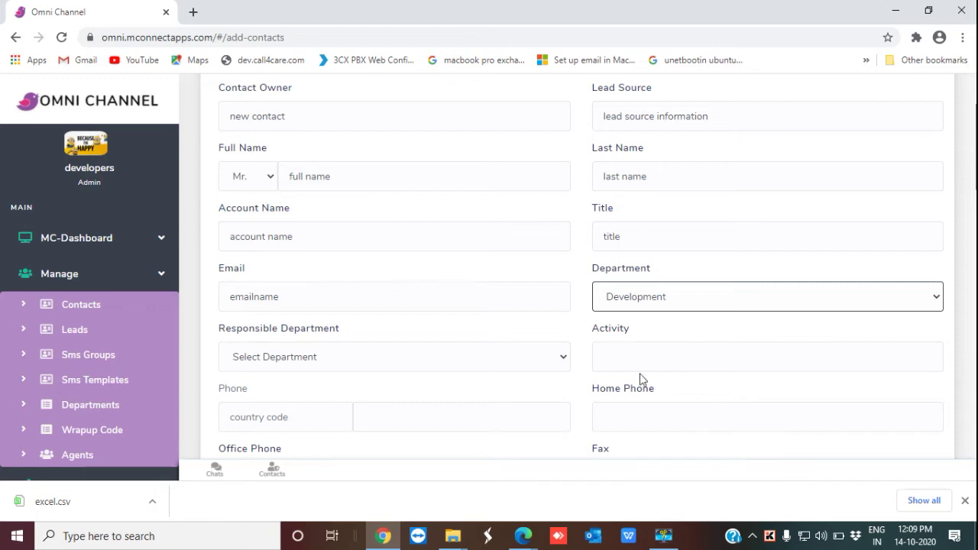
left_click(564, 362)
scroll(543, 371, "down", 1)
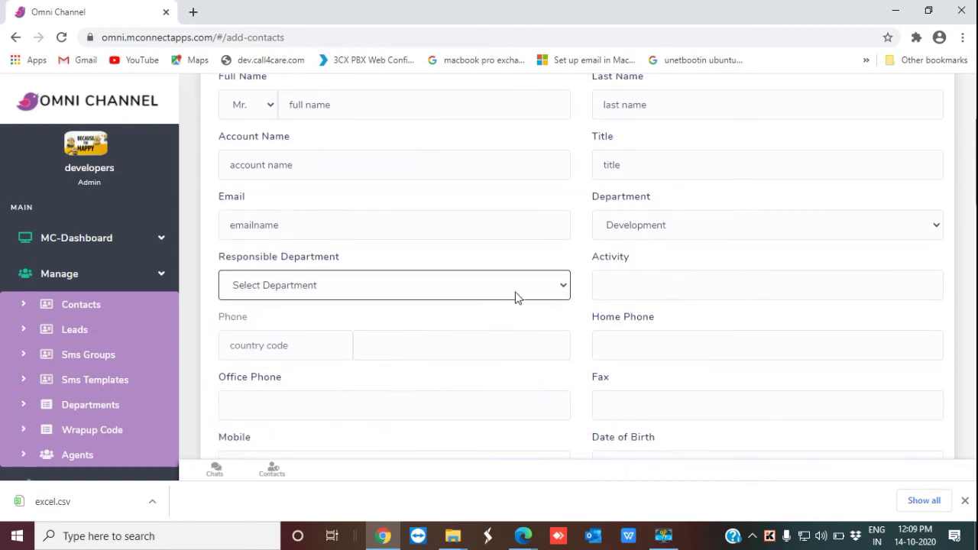
left_click(565, 289)
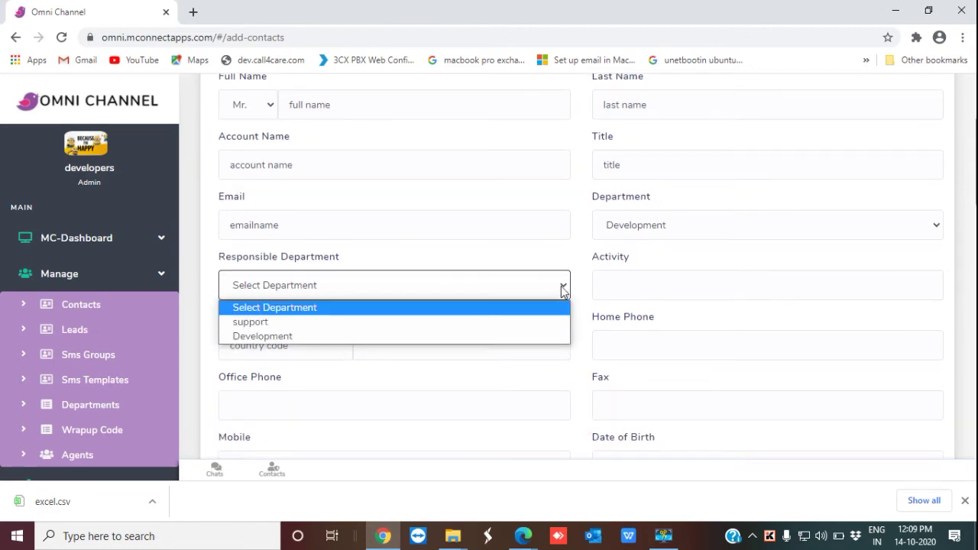
left_click(428, 329)
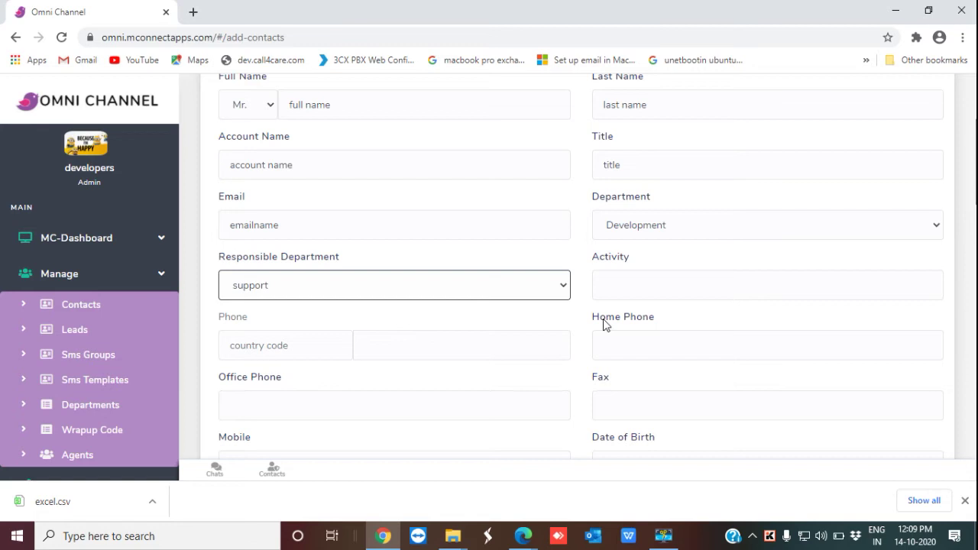
Step: Enter activity 'werewrew', country code 1, and the contact's phone and home phone numbers
left_click(659, 289)
type("werewrew")
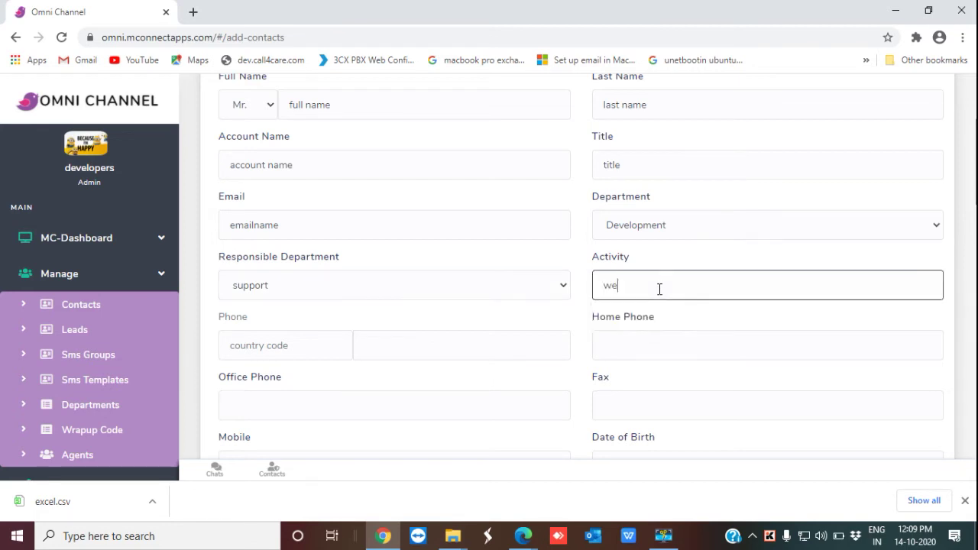
left_click(333, 347)
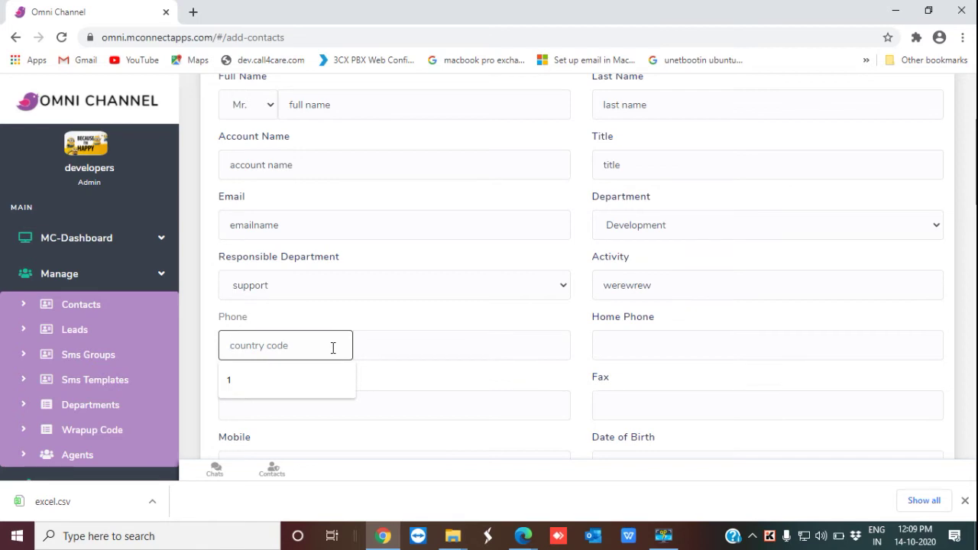
type("1")
left_click(425, 350)
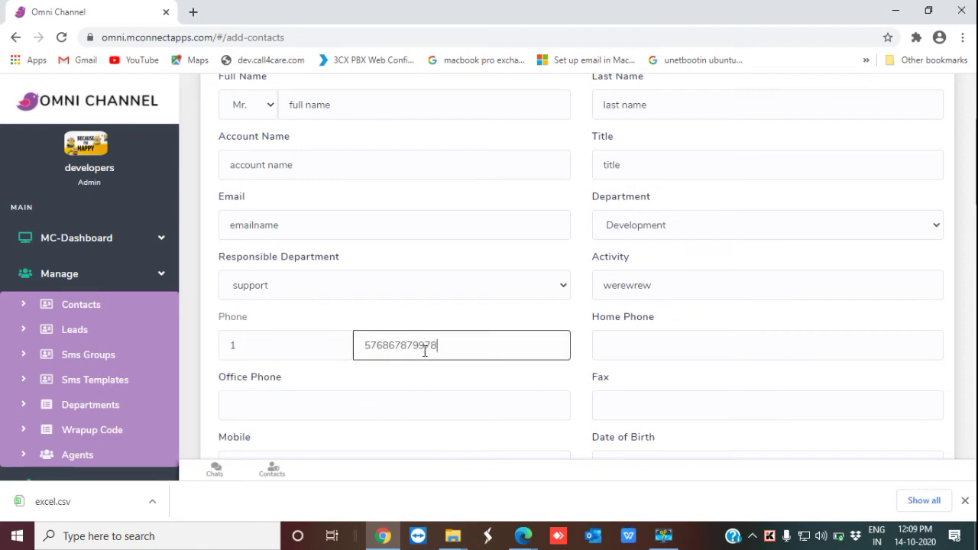
left_click(653, 347)
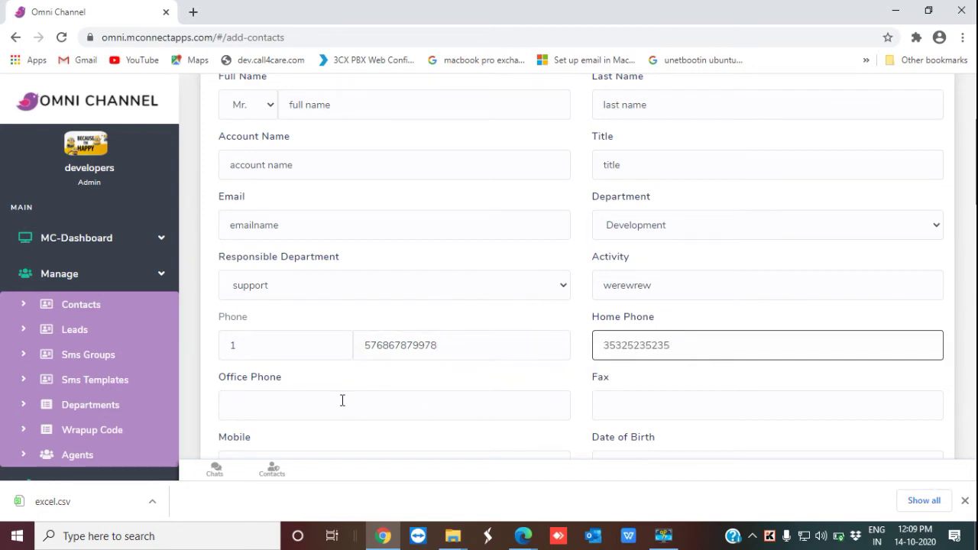
scroll(342, 401, "down", 2)
Step: Enter the office phone and mobile numbers, fax 'etetet' and date of birth 24234
left_click(311, 266)
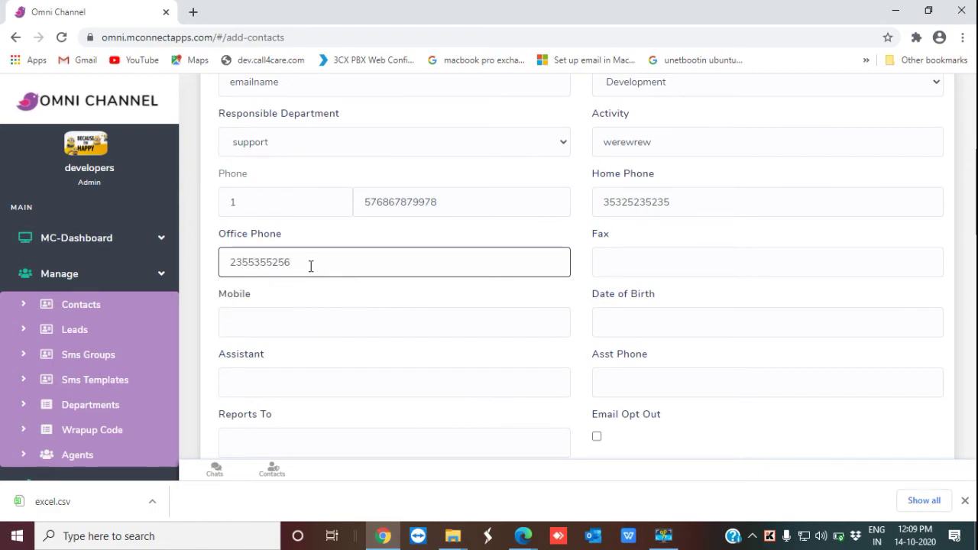
left_click(670, 261)
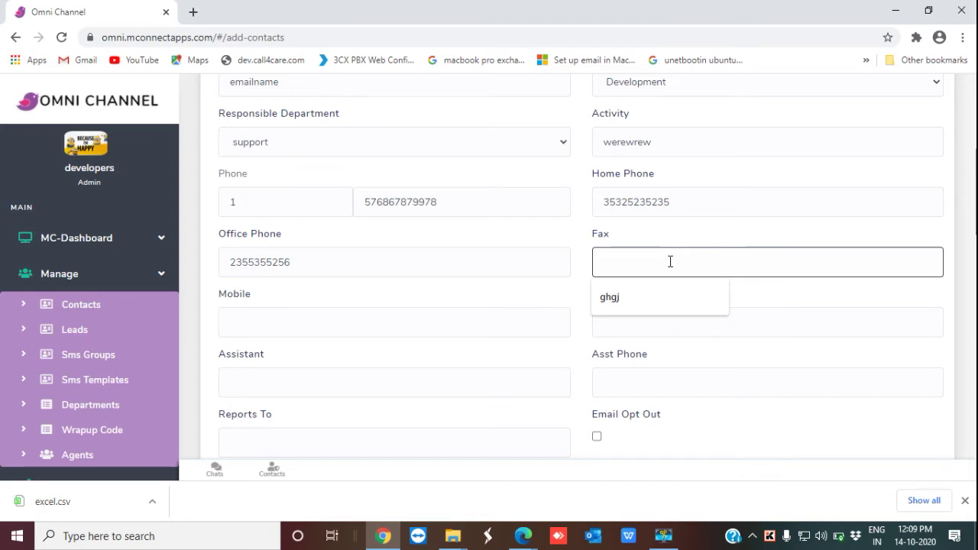
type("etetet")
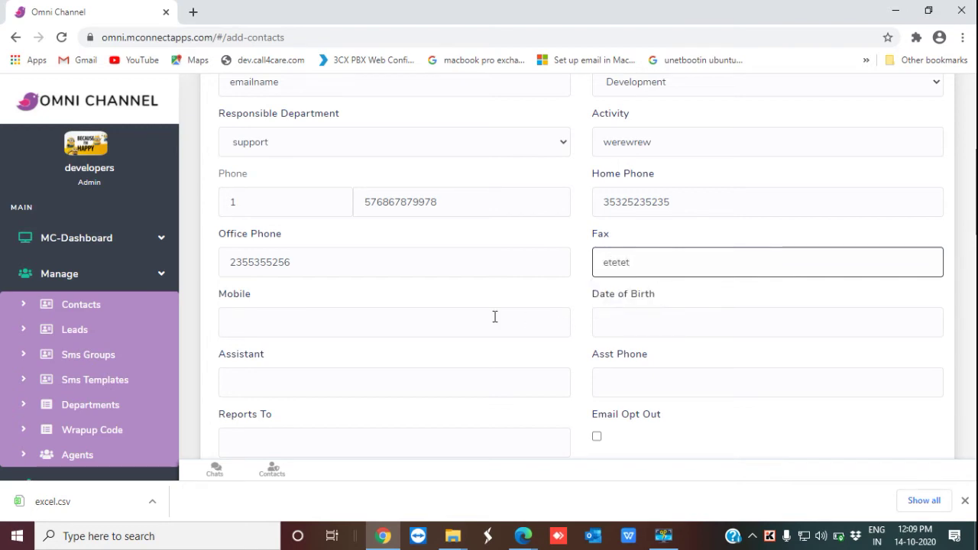
left_click(336, 325)
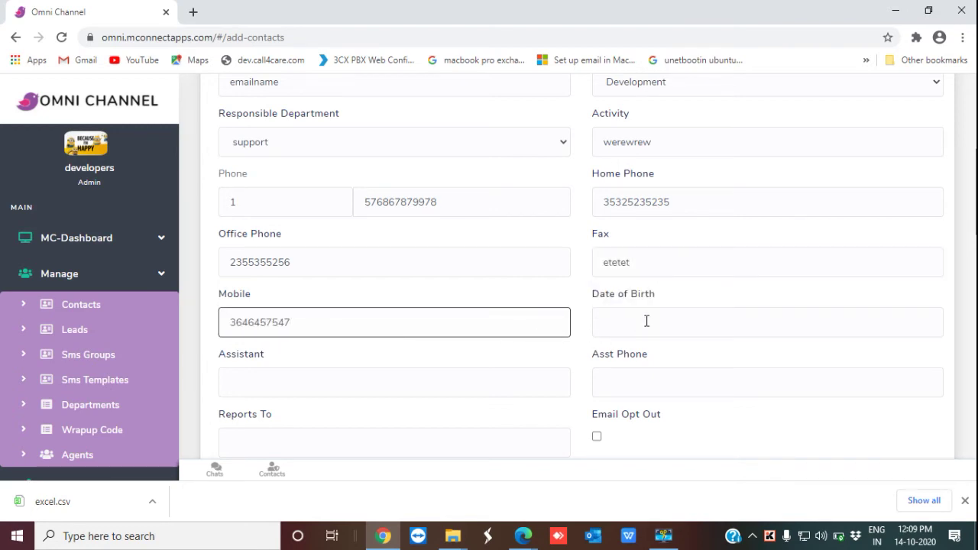
left_click(646, 321)
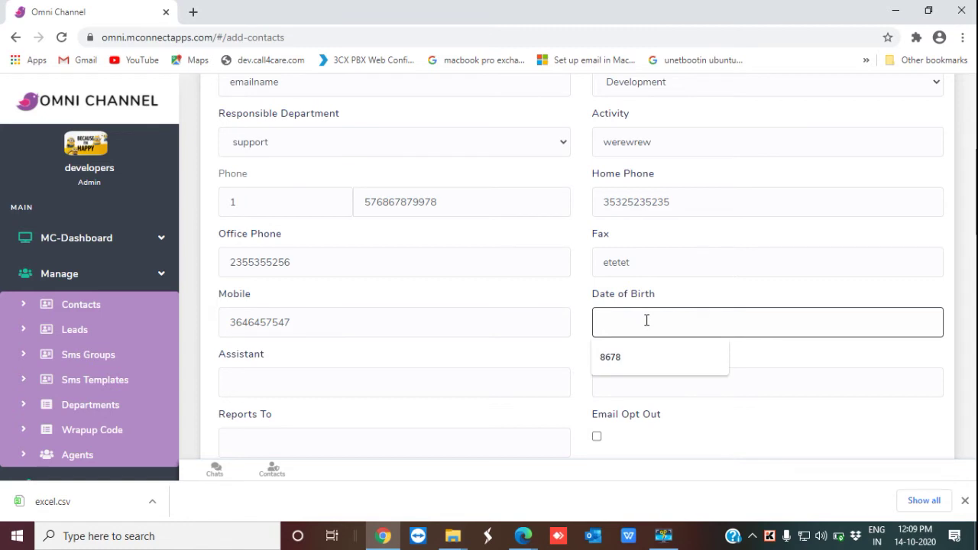
type("24234")
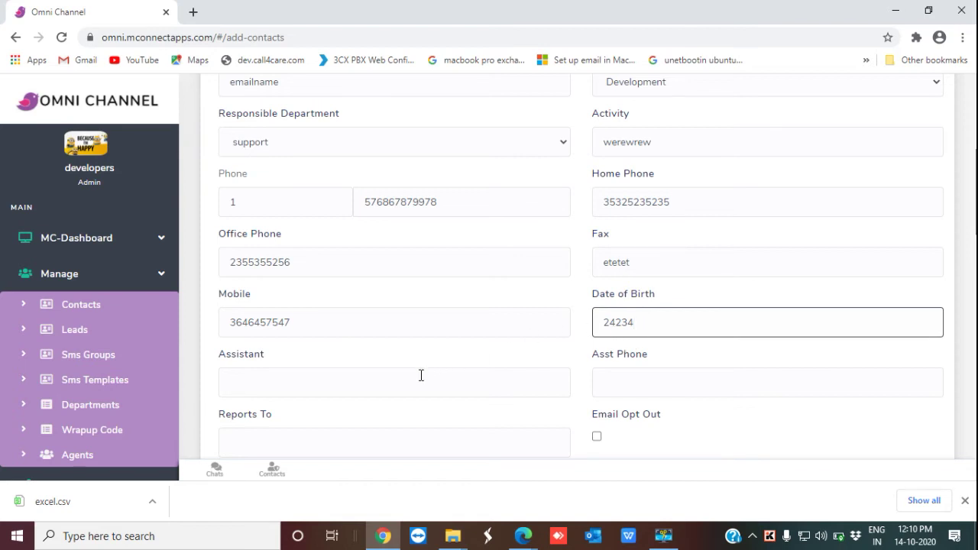
scroll(421, 376, "down", 1)
Step: Enter assistant 'ataetaet', the assistant's phone, reports-to 'stetetete', and tick Email Opt Out
scroll(421, 376, "down", 1)
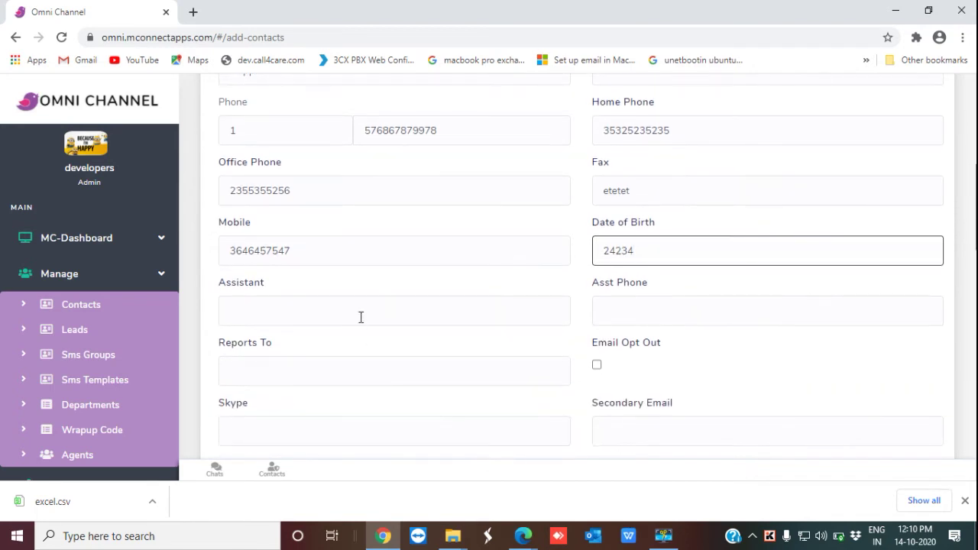
left_click(369, 313)
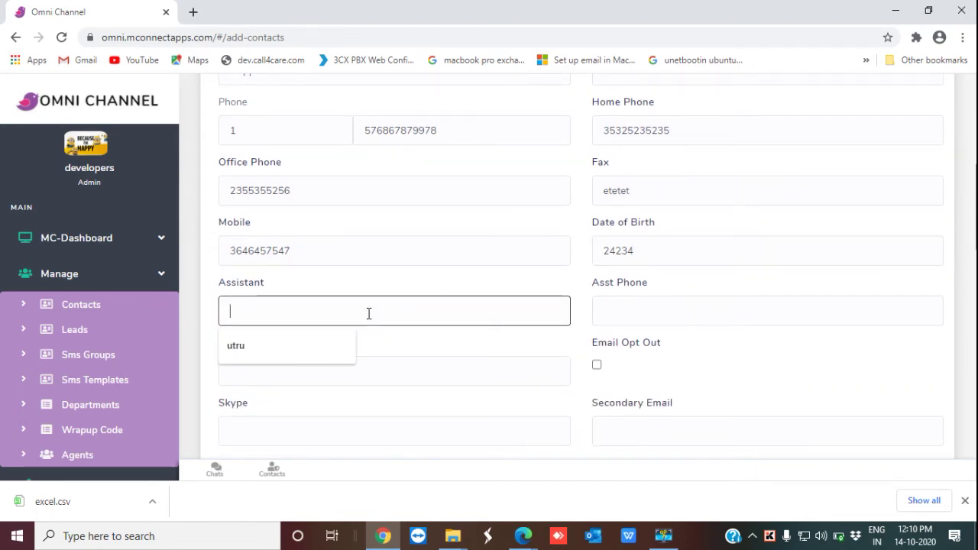
type("ataetaet")
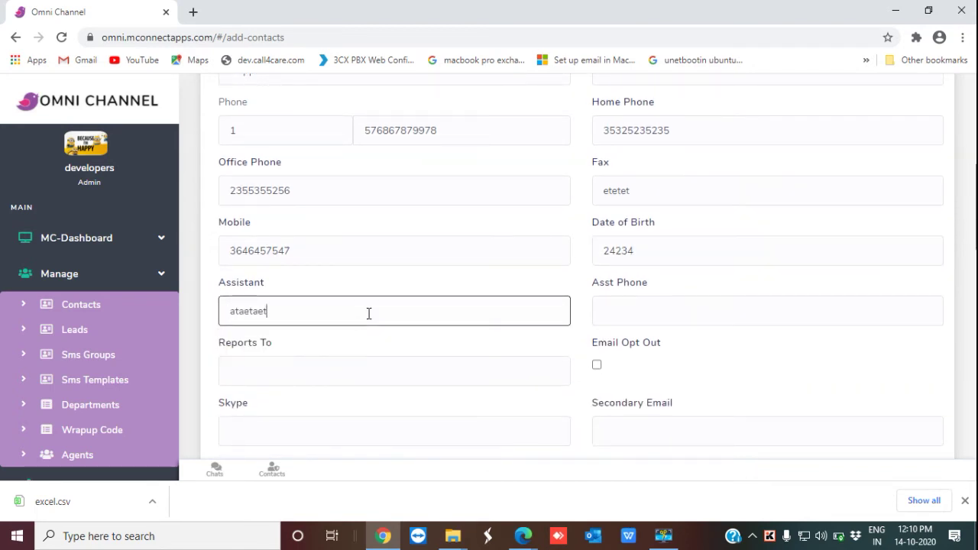
left_click(627, 311)
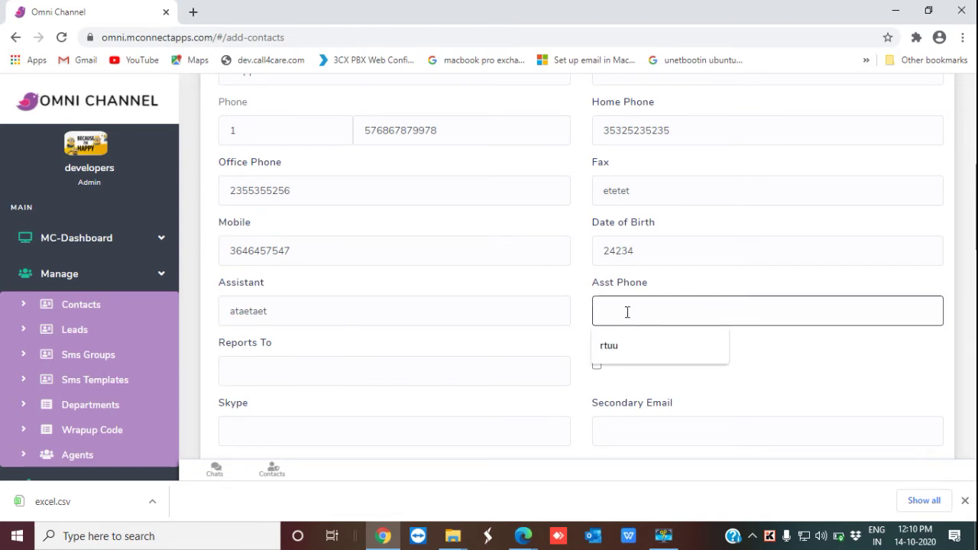
type("75475475")
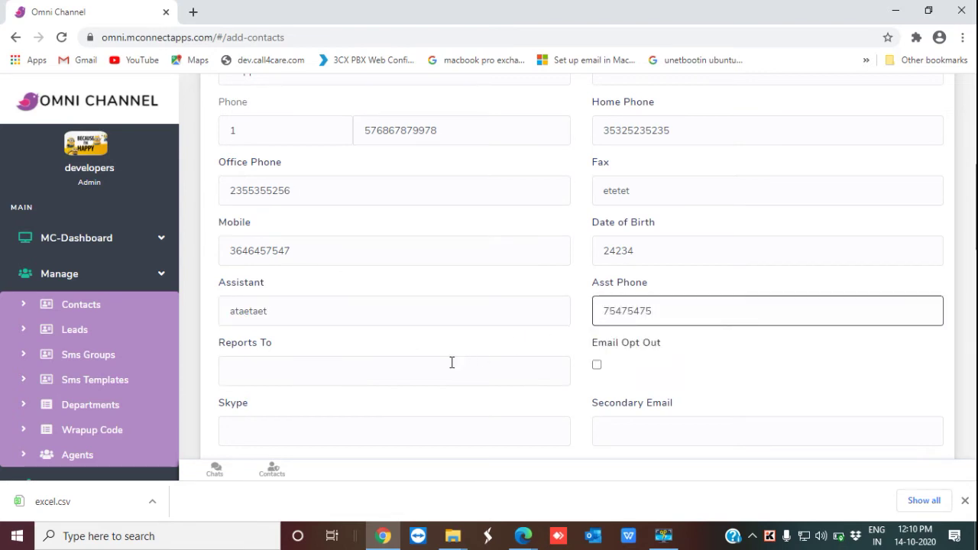
left_click(444, 367)
type("stetetete")
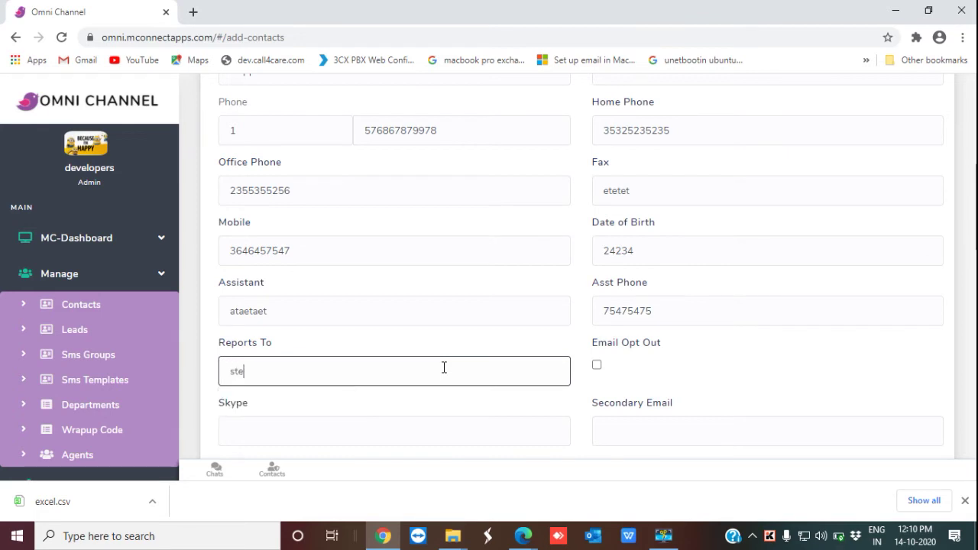
left_click(597, 366)
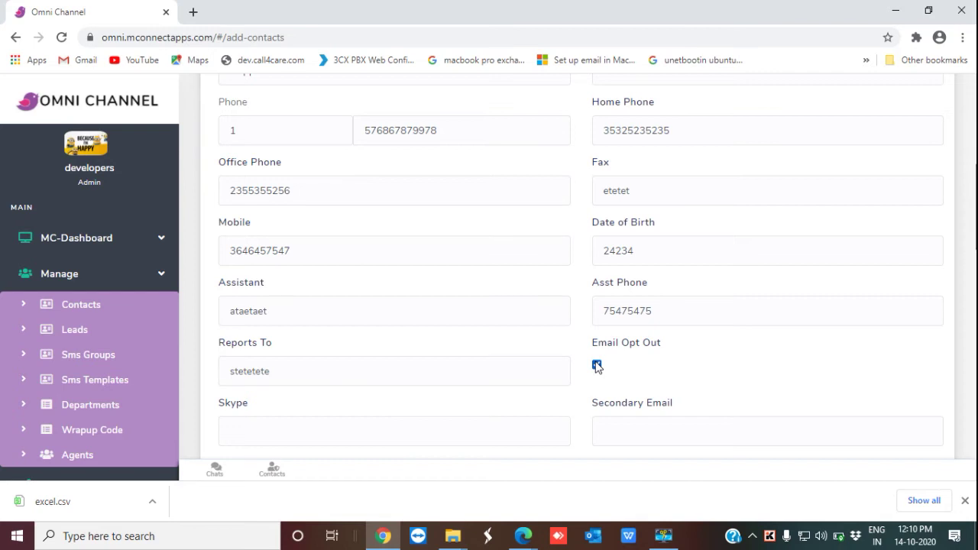
Step: Fill Skype 'yrtuyrur', secondary email, Twitter 'erteryey' and Reporting To 'hhtjut'
scroll(599, 364, "down", 1)
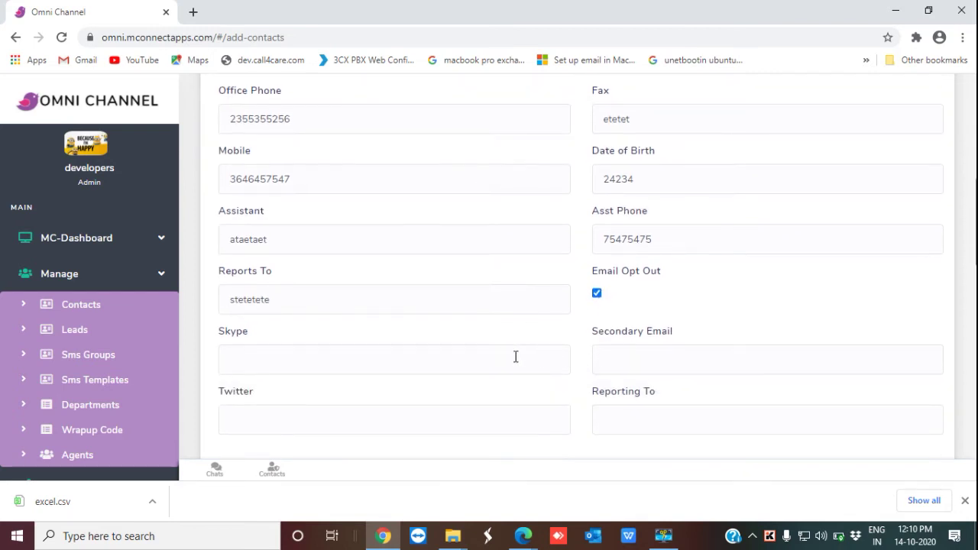
left_click(480, 366)
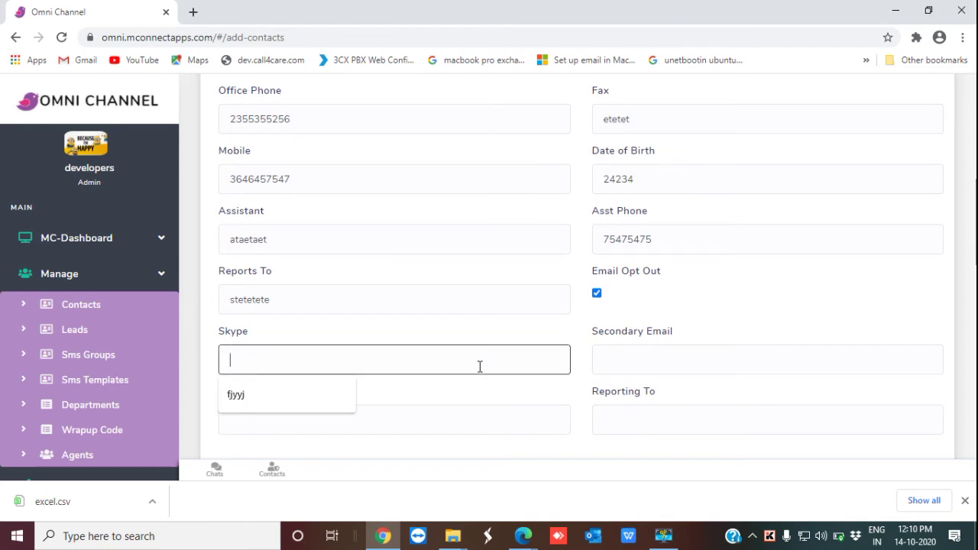
type("yrtuyrur")
left_click(746, 360)
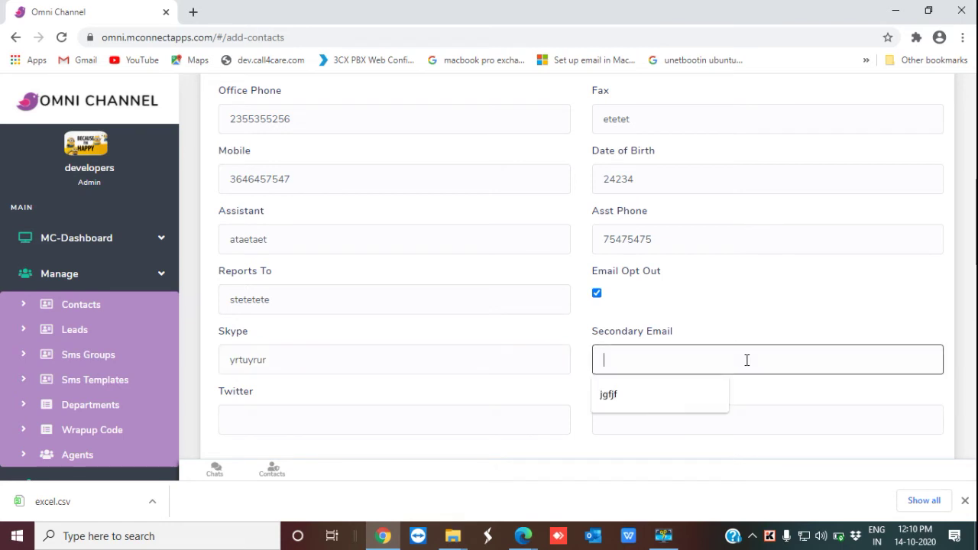
type("rteryery")
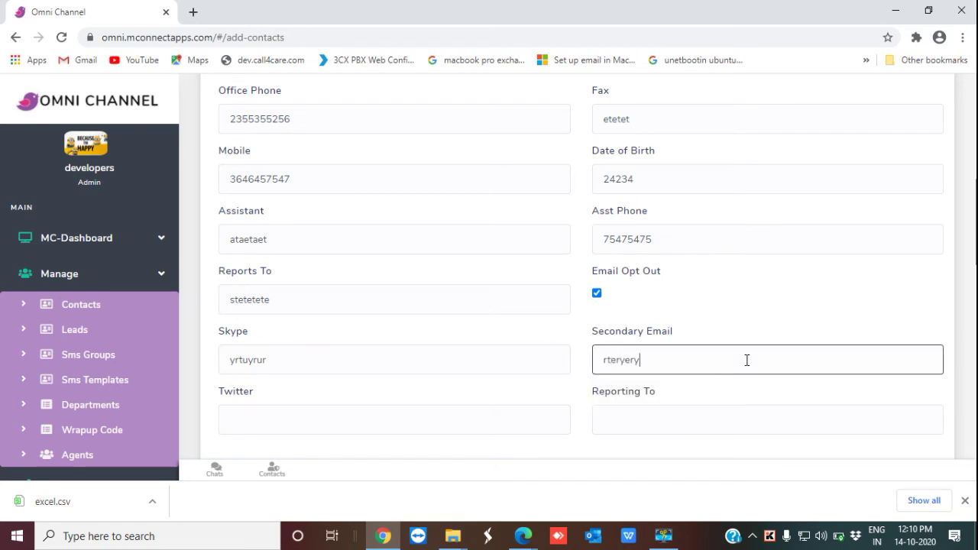
scroll(738, 362, "down", 1)
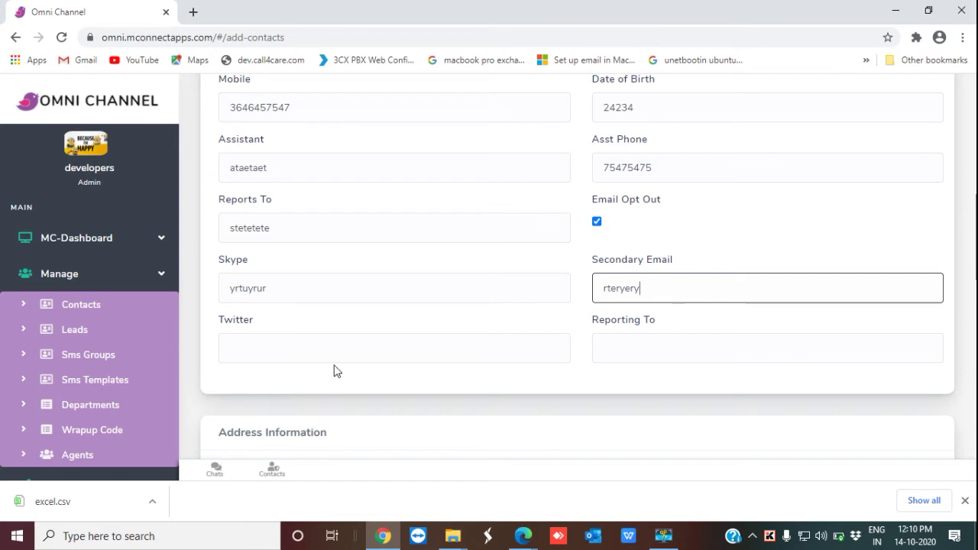
left_click(354, 347)
type("erteryey")
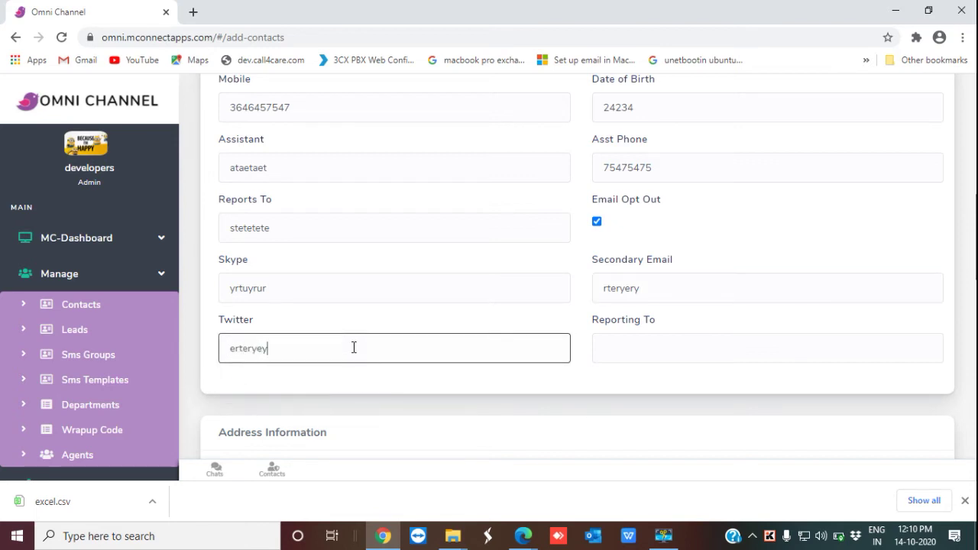
left_click(640, 344)
type("hhtjut")
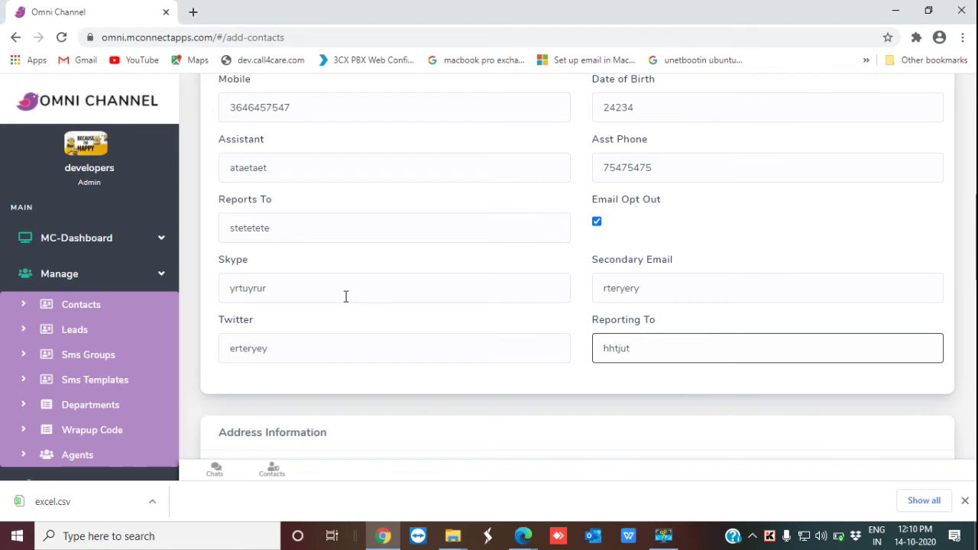
scroll(344, 306, "down", 3)
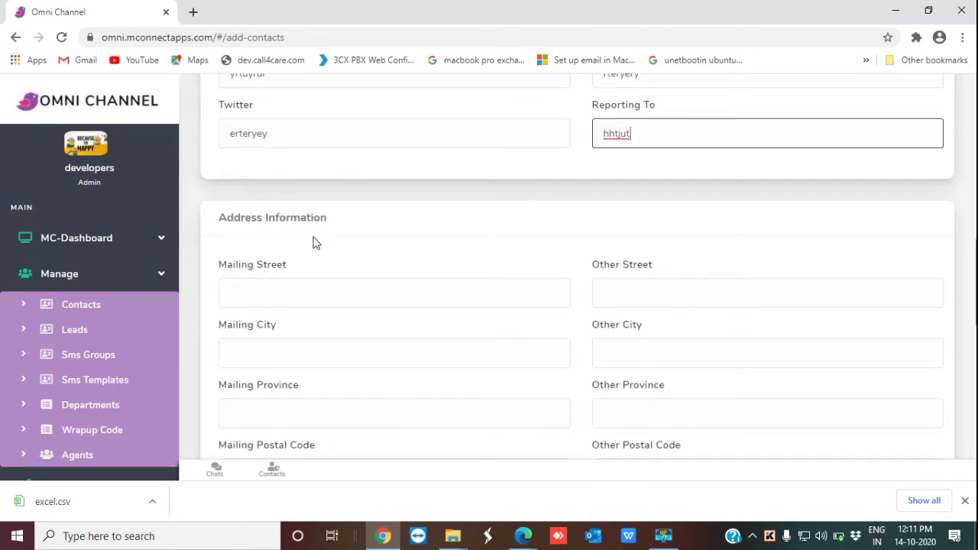
left_click(304, 289)
Step: Fill the mailing and other street and city fields with sample text
type("segestert")
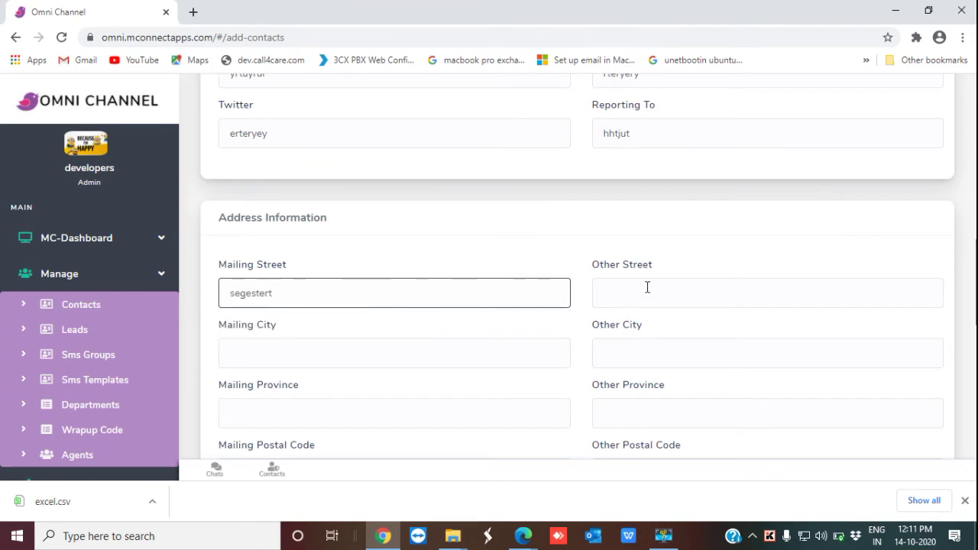
left_click(646, 286)
type("gdggr")
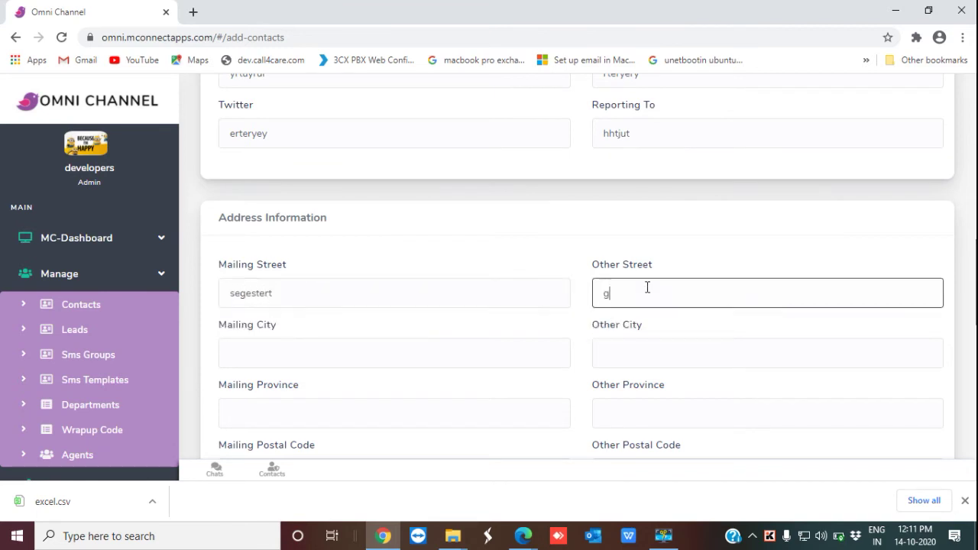
left_click(338, 346)
type("tewtwetet")
left_click(625, 356)
type("rtyryrtu")
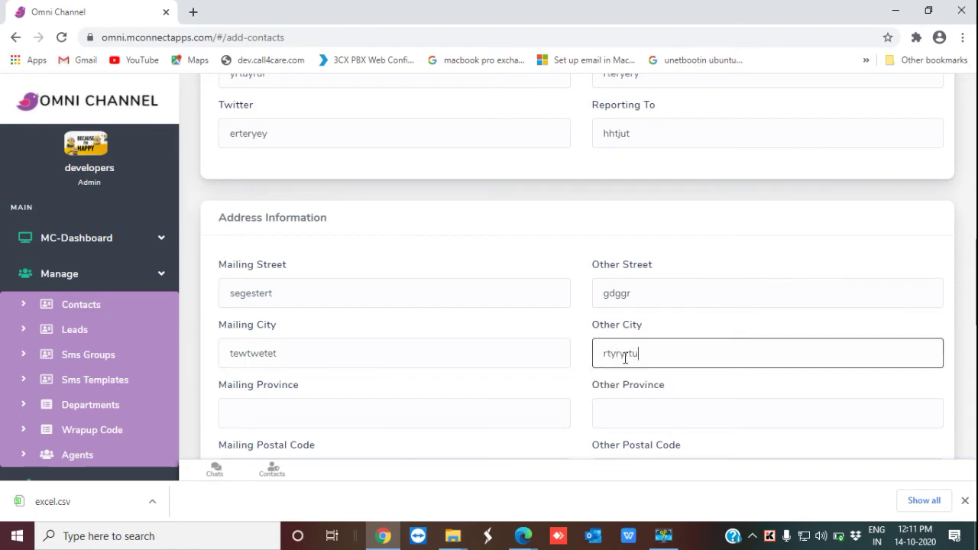
Step: Fill the mailing and other province, postal code and country fields with sample text
scroll(504, 382, "down", 2)
left_click(313, 272)
type("geeryeryy")
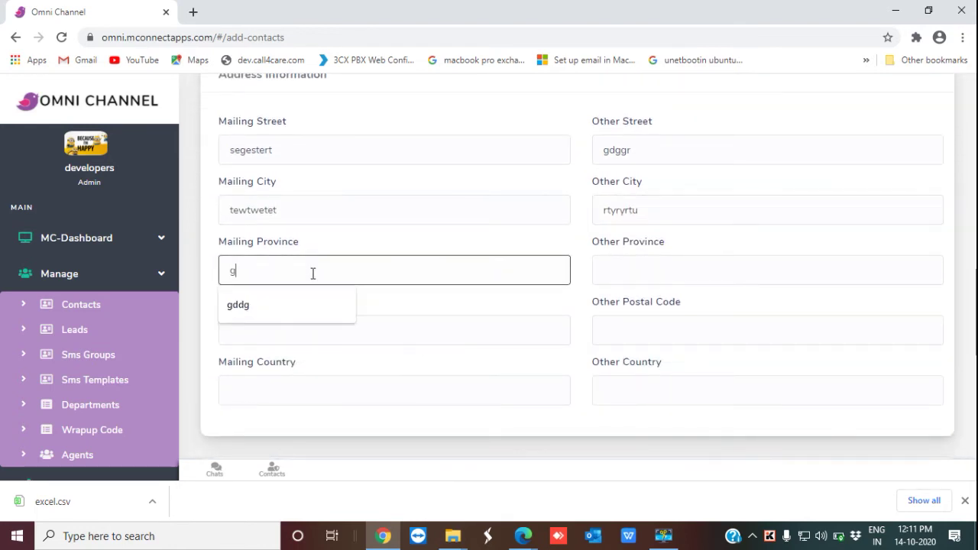
left_click(627, 276)
type("htrutru")
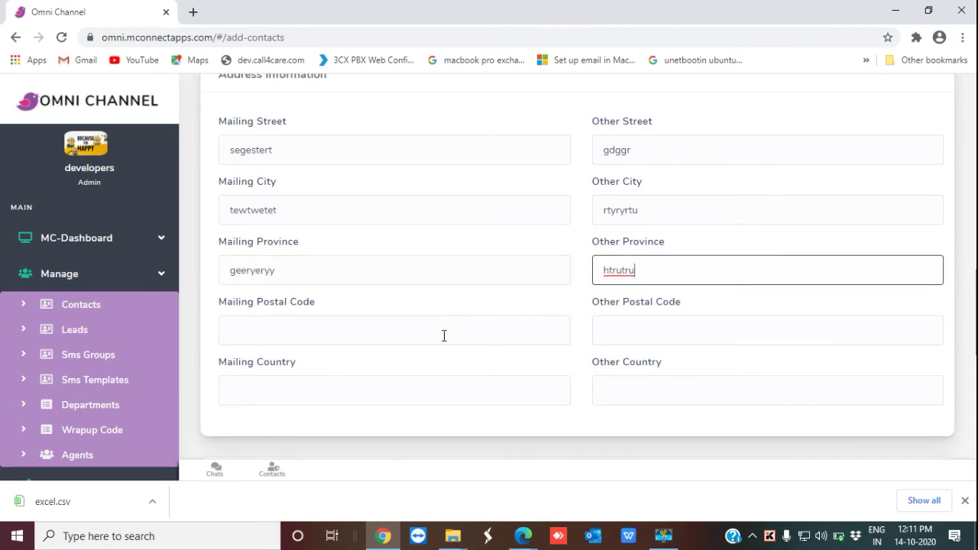
left_click(444, 333)
type("rdyryy")
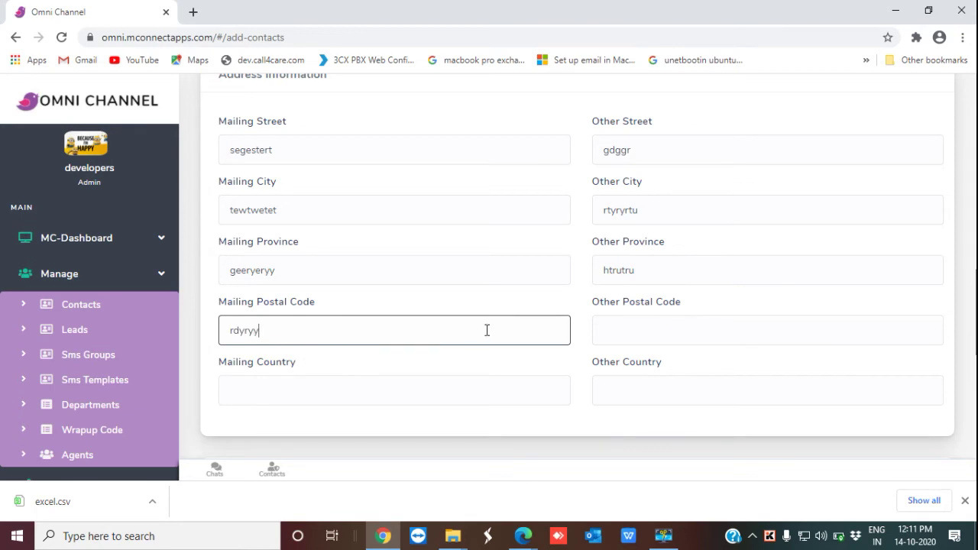
left_click(638, 330)
type("dhtrt")
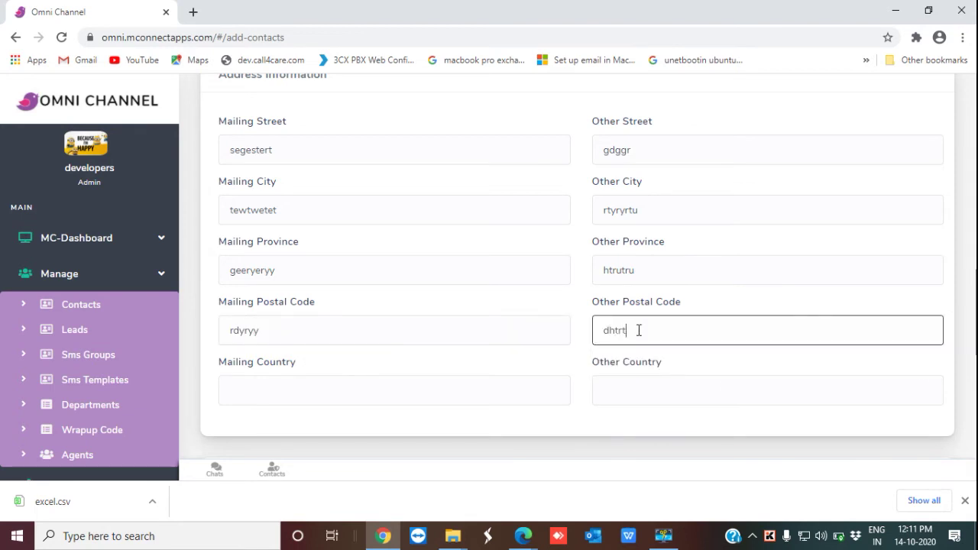
scroll(446, 296, "down", 2)
left_click(325, 242)
type("rhyryry")
left_click(635, 253)
type("dgdhdh")
scroll(611, 251, "down", 2)
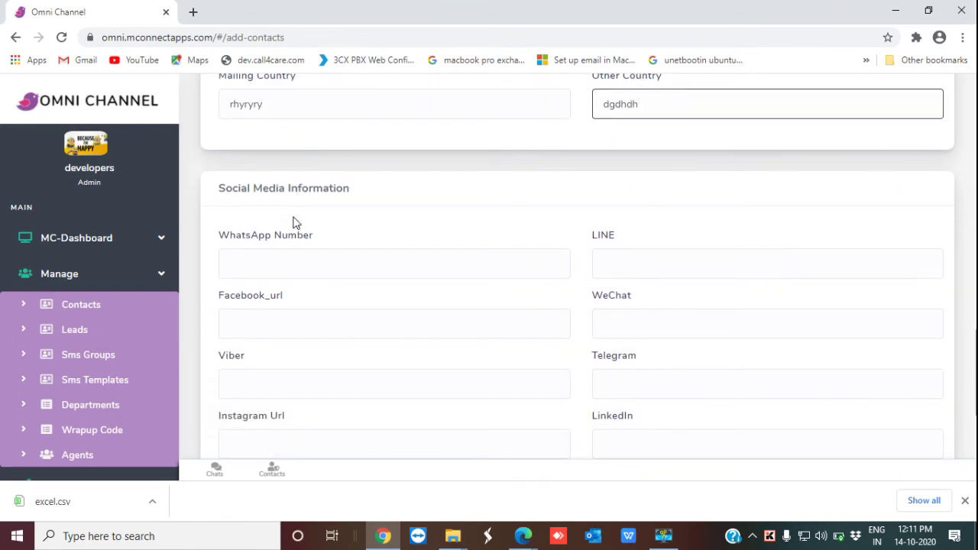
Step: Enter the WhatsApp number, LINE 'ddryrrt', Facebook URL 'yryrturu' and WeChat 'udurur'
left_click(291, 263)
left_click(641, 265)
type("ddryrrt")
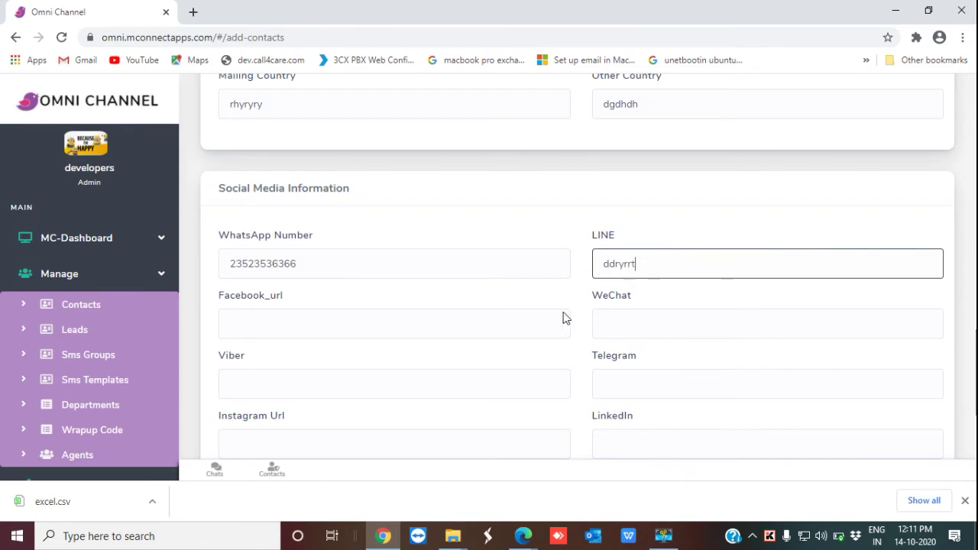
left_click(413, 326)
type("yryrturu")
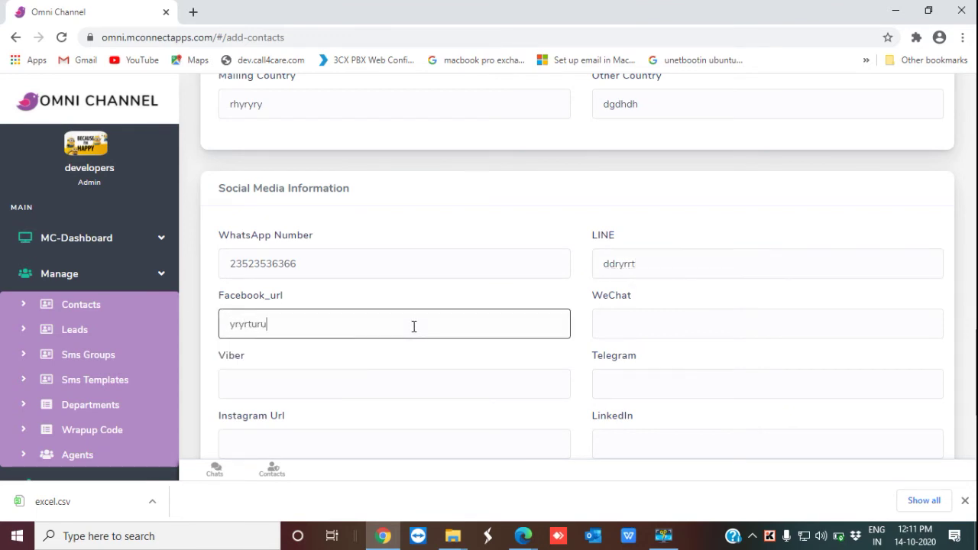
left_click(612, 324)
type("udurur")
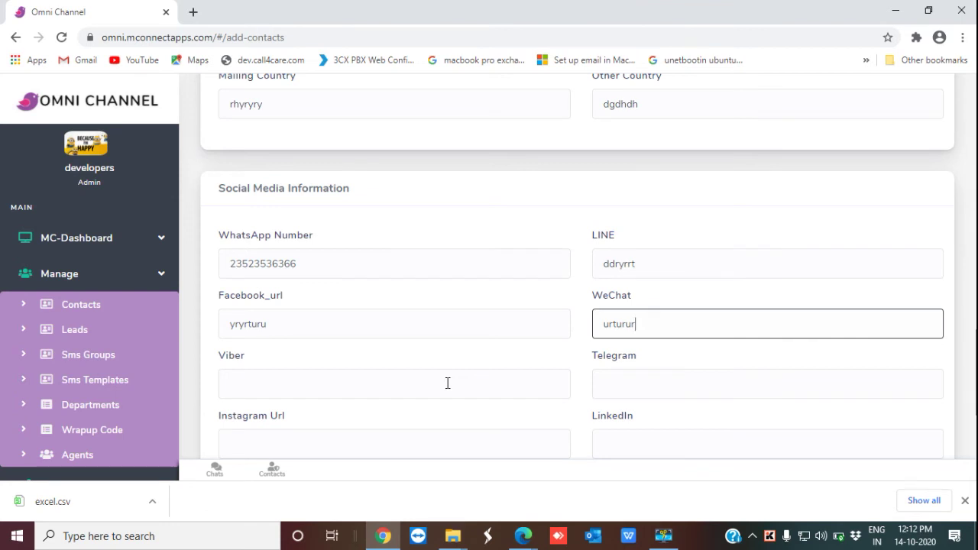
Step: Enter Viber 'etywywyy', Telegram 'wtwywy', Instagram URL 'etwytrueu' and LinkedIn 'rturtiurt'
left_click(447, 383)
type("etywywyy")
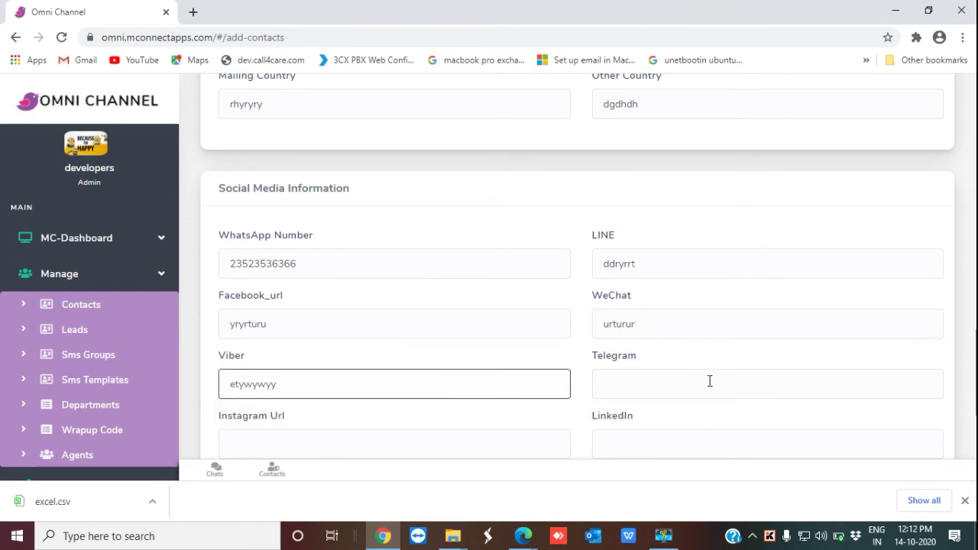
left_click(709, 381)
type("wtwywyy")
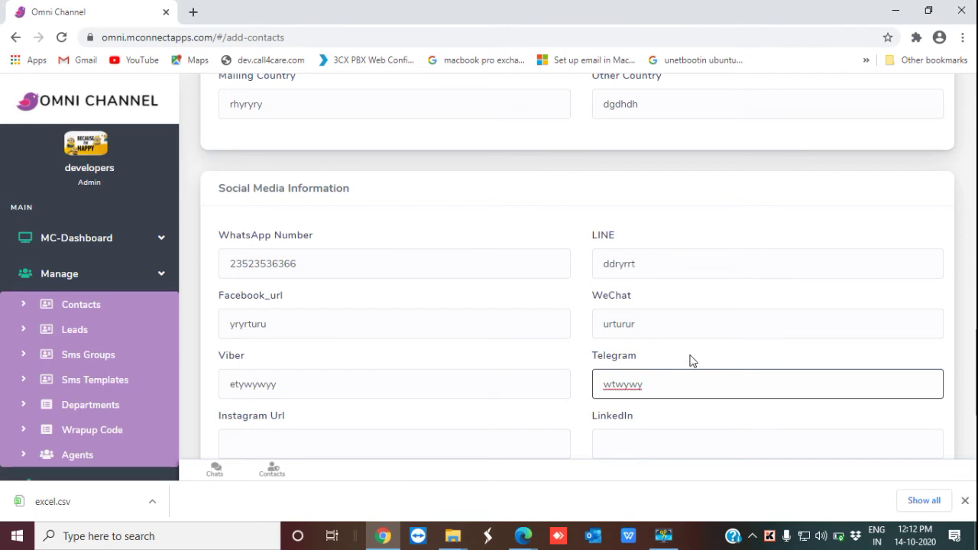
scroll(690, 359, "down", 1)
left_click(516, 370)
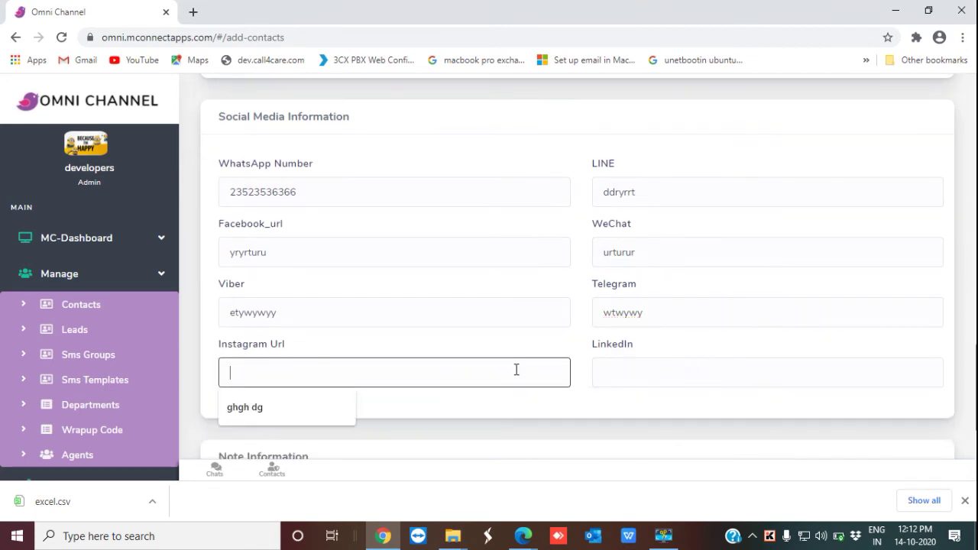
type("etwytrueu")
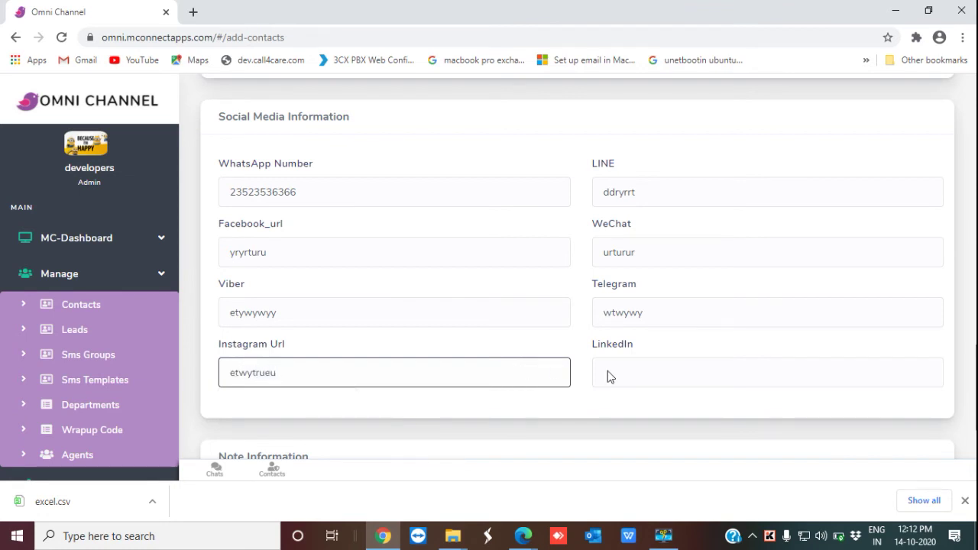
left_click(724, 372)
type("rturtiurt")
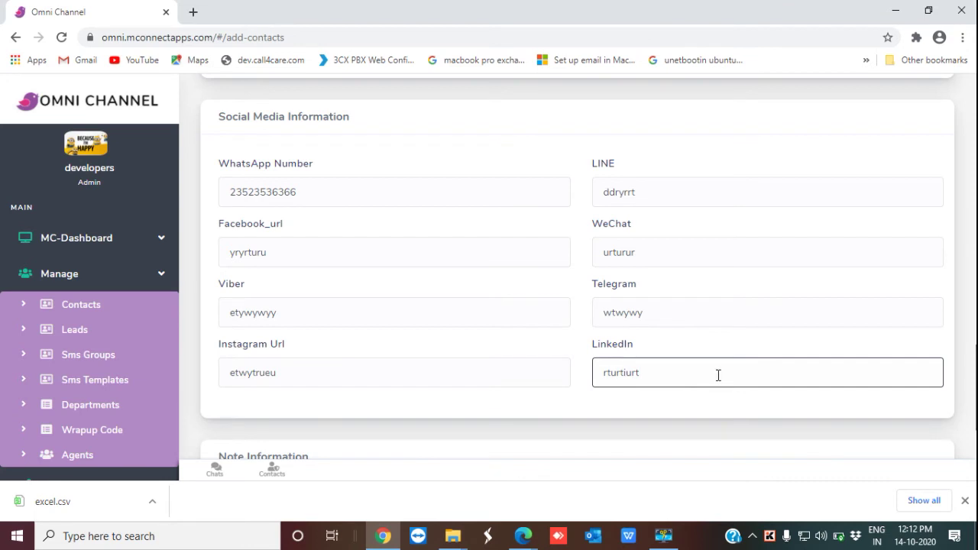
scroll(718, 374, "down", 2)
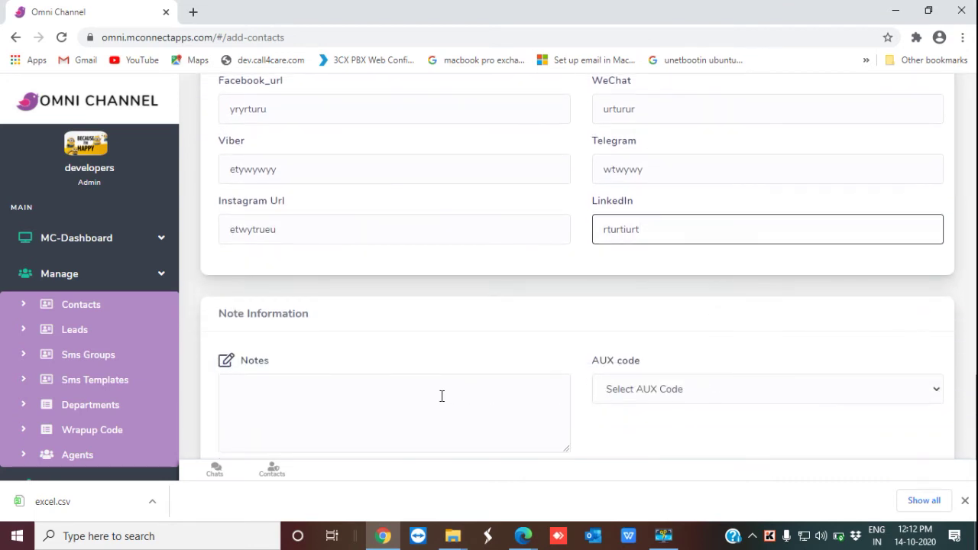
Step: Add the note 'wtwt', set the AUX code to Interested, and save the contact
left_click(298, 401)
type("wtwt")
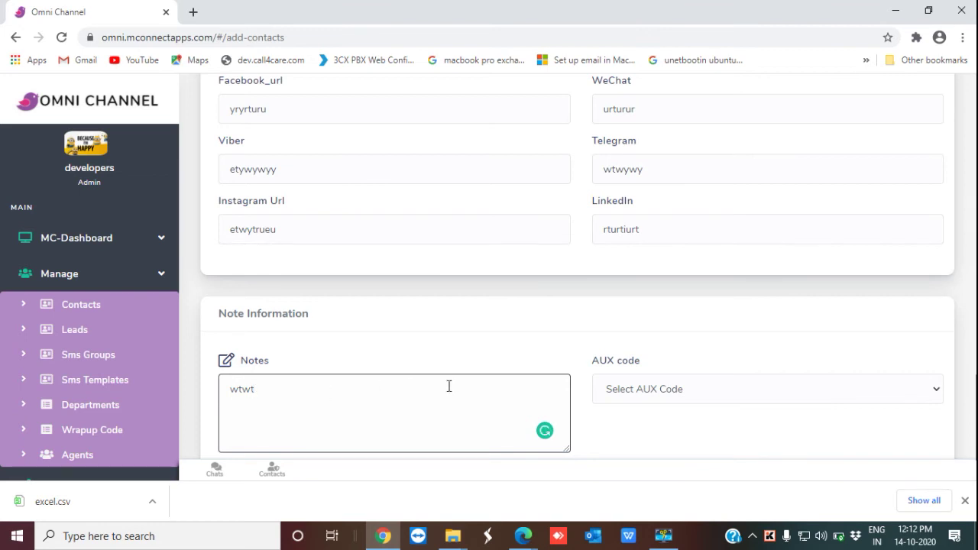
left_click(935, 389)
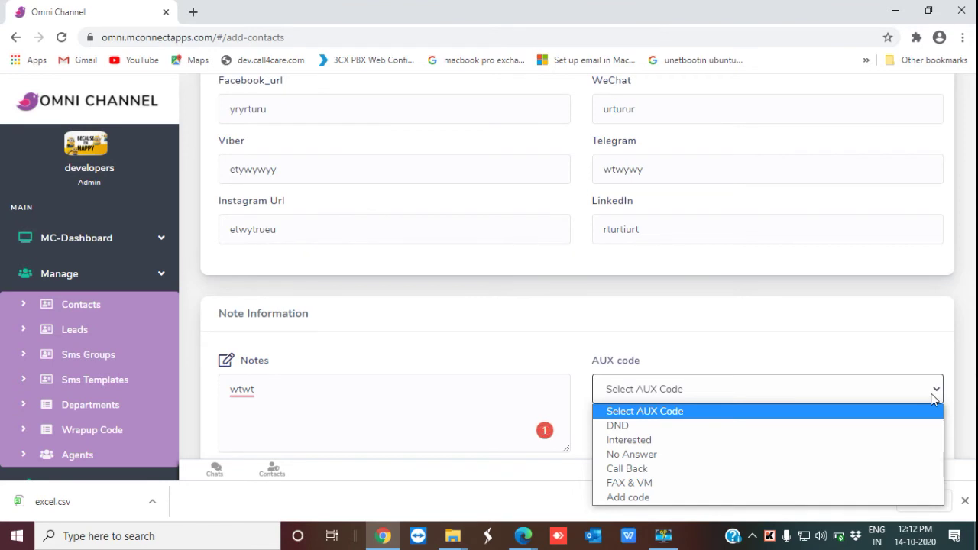
left_click(886, 447)
scroll(787, 418, "down", 1)
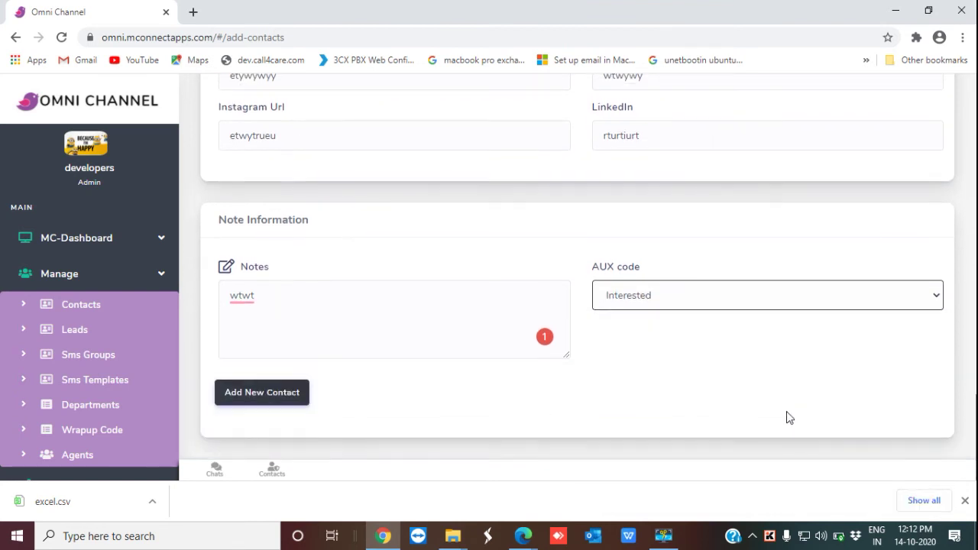
left_click(273, 393)
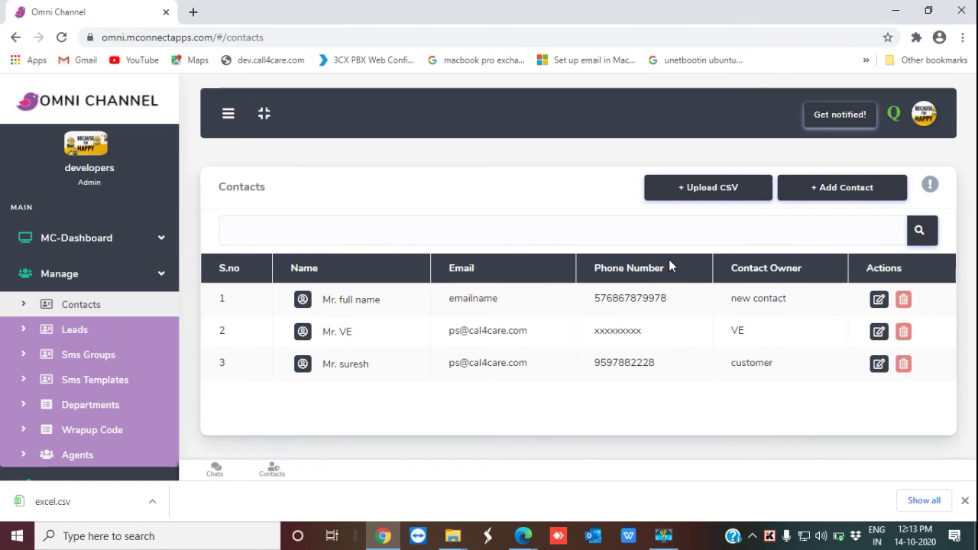
Step: Go to the Upload CSV page for contacts
left_click(716, 188)
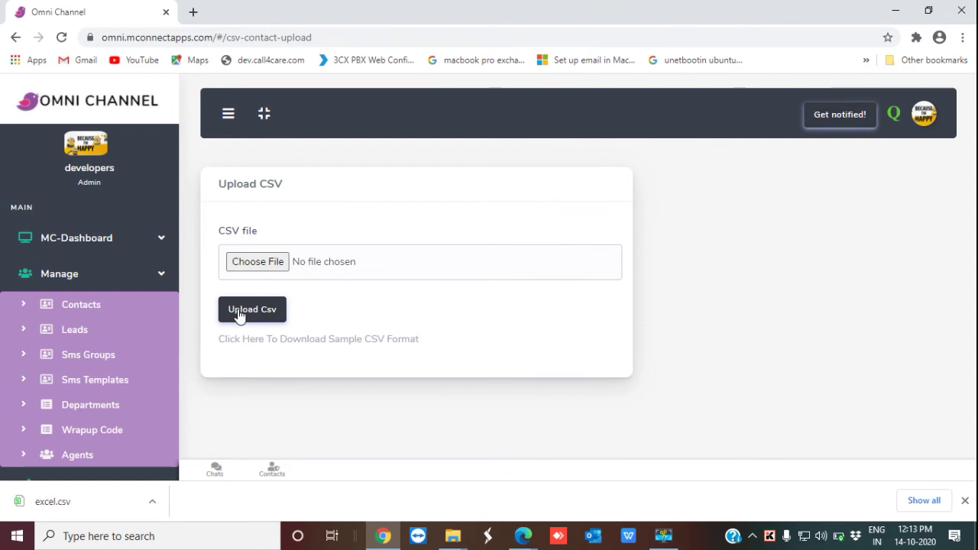
Step: Download the sample CSV format and open excel (1).csv in WPS Office
left_click(353, 340)
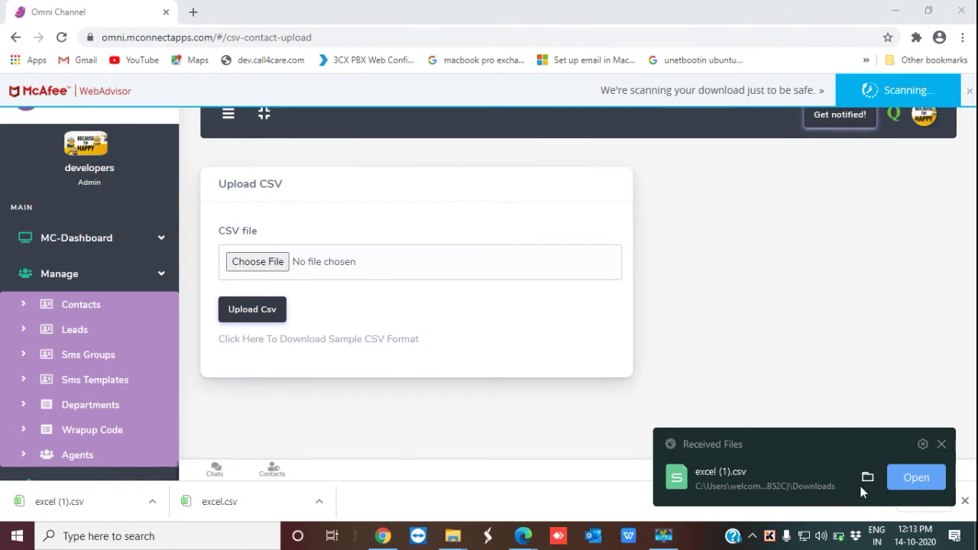
left_click(917, 477)
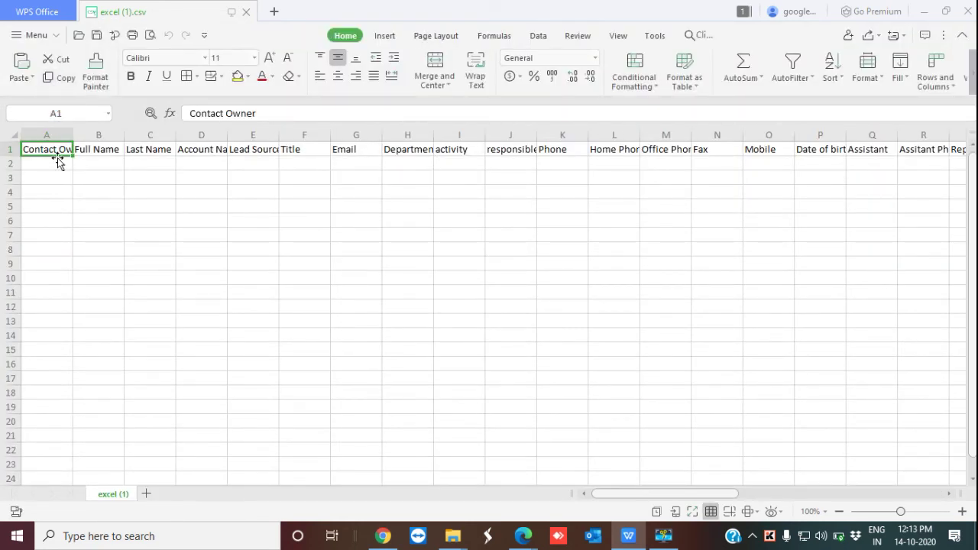
Step: Read the CSV header row through Other Street, then close the spreadsheet
key("Right")
key("Right")
key("Right")
key("Right")
key("Right")
key("Right")
key("Right")
key("Right")
key("Right")
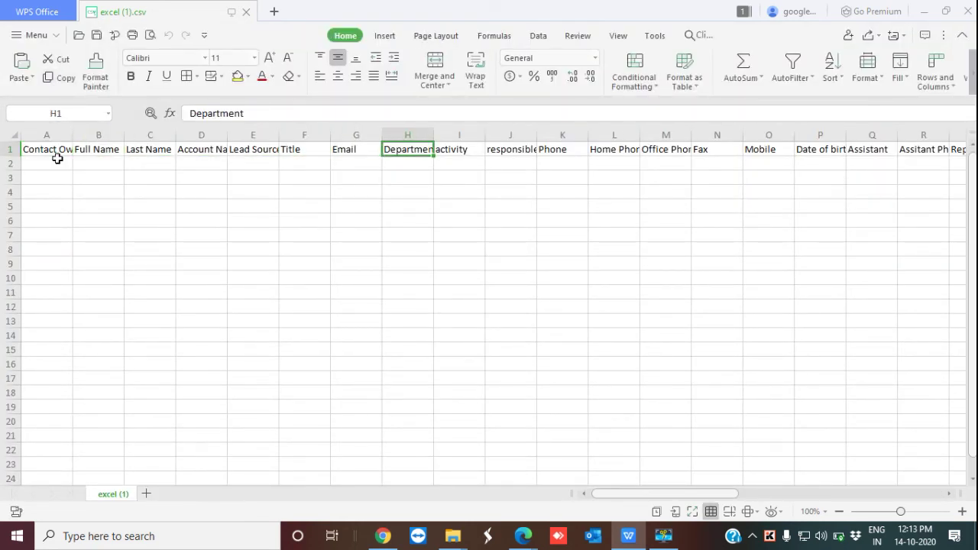
key("Right")
key("Right")
key("Right")
key("Right")
key("Right")
key("Right")
key("Right")
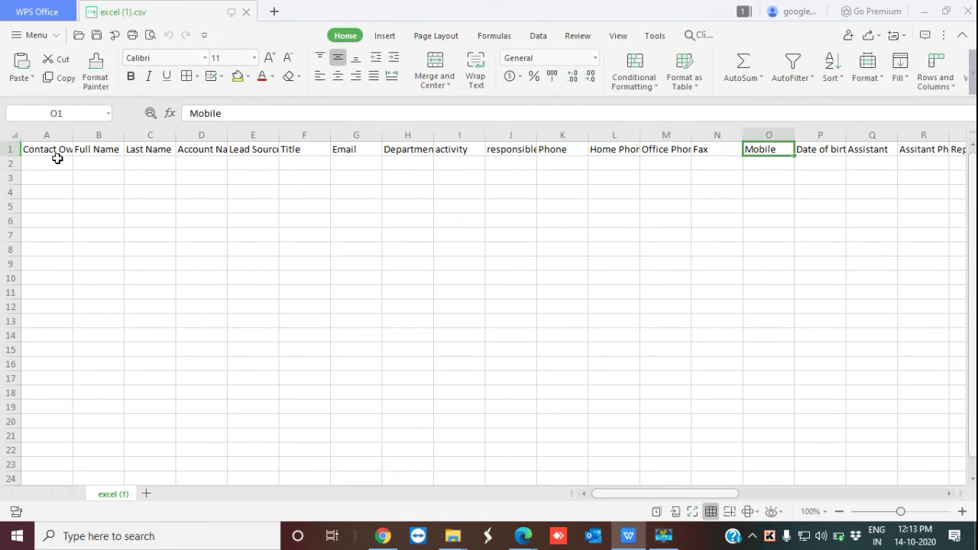
key("Right")
key("Right")
key("Right")
key("Right")
key("Right")
key("Right")
key("Right")
key("Right")
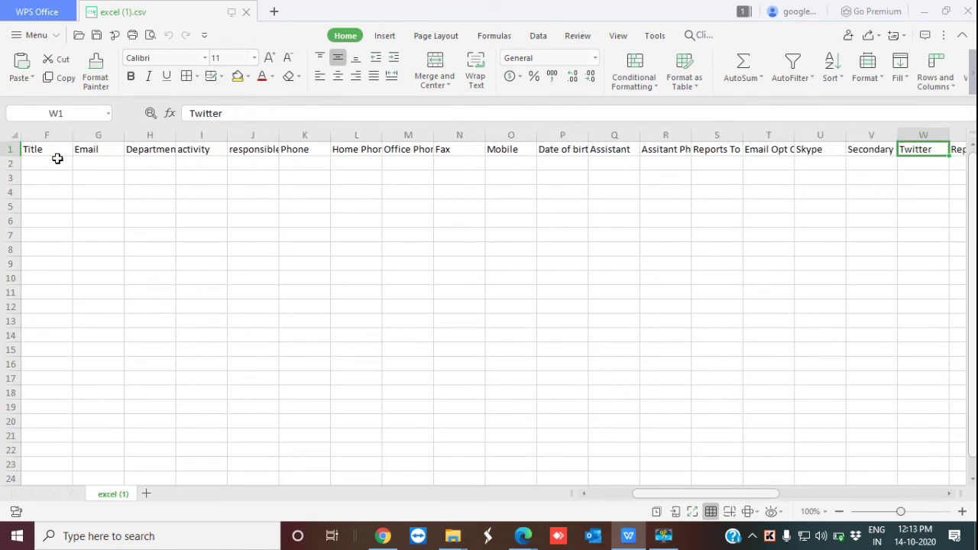
key("Right")
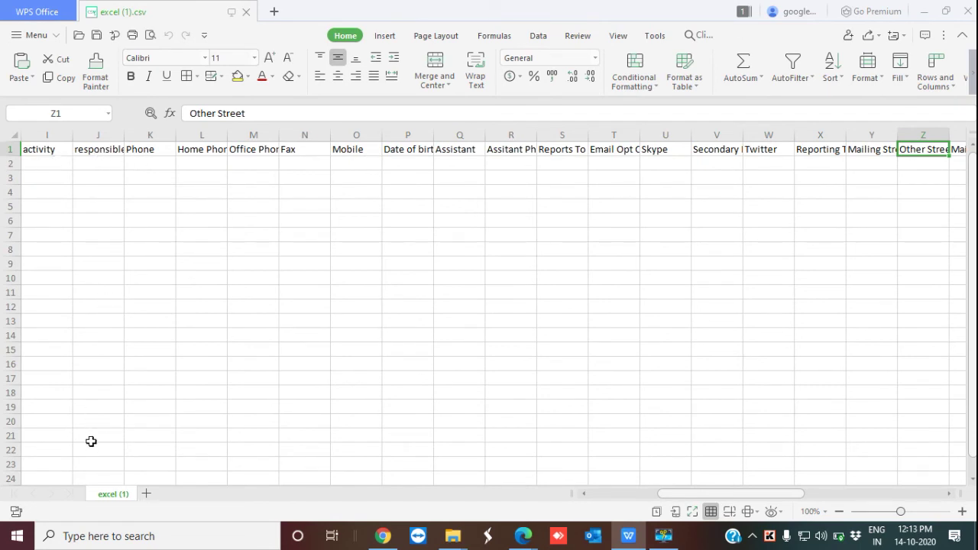
left_click(971, 11)
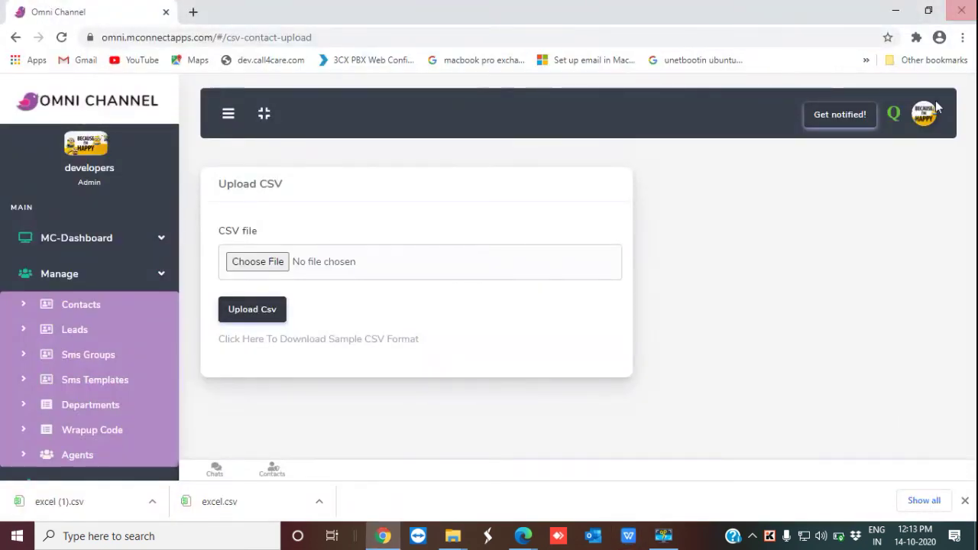
left_click(15, 37)
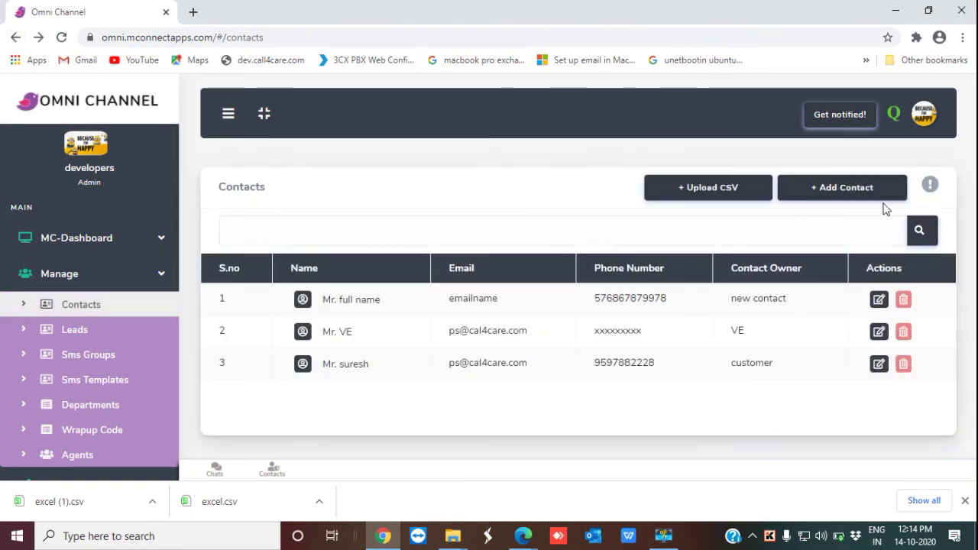
Step: Open the pro_contacts.pdf guide in a new tab, skim it, and return to the Contacts list
left_click(930, 186)
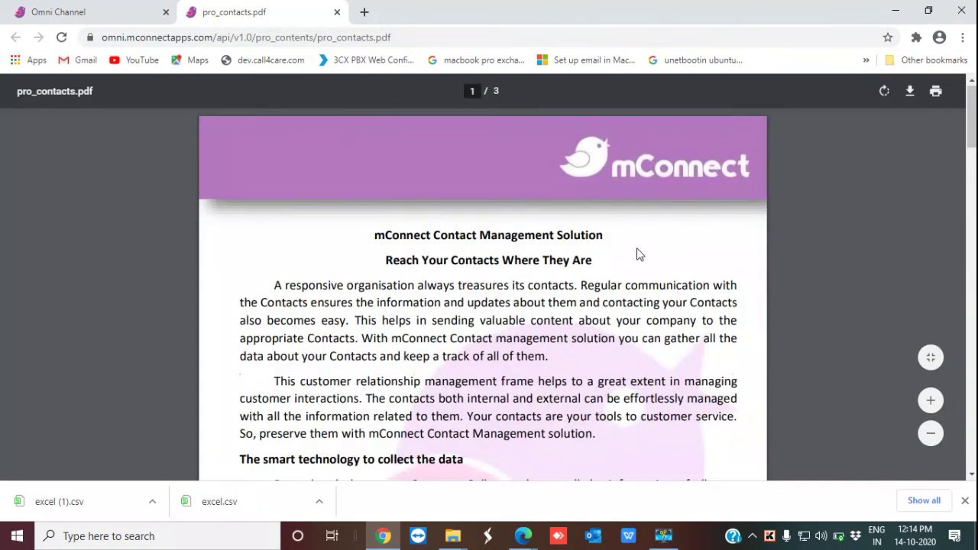
scroll(639, 253, "down", 12)
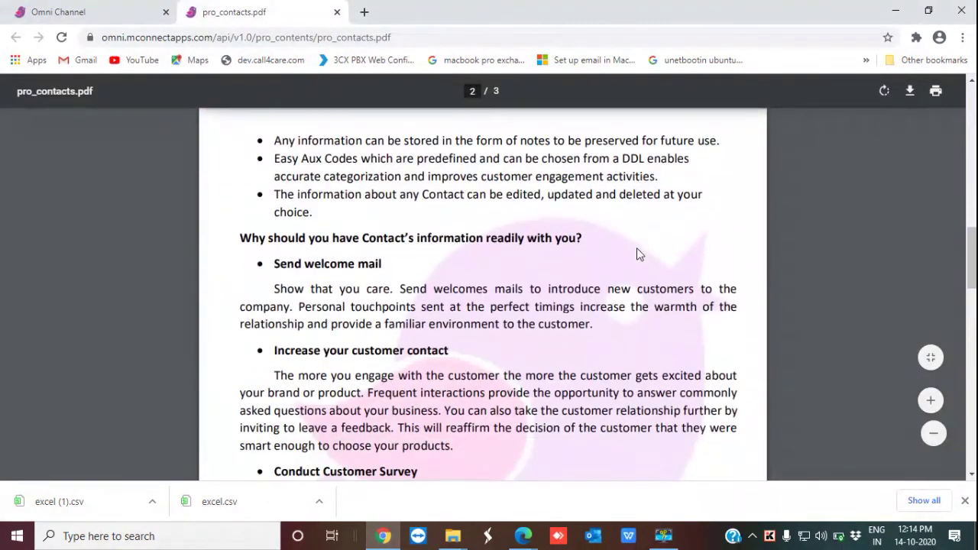
scroll(638, 250, "down", 5)
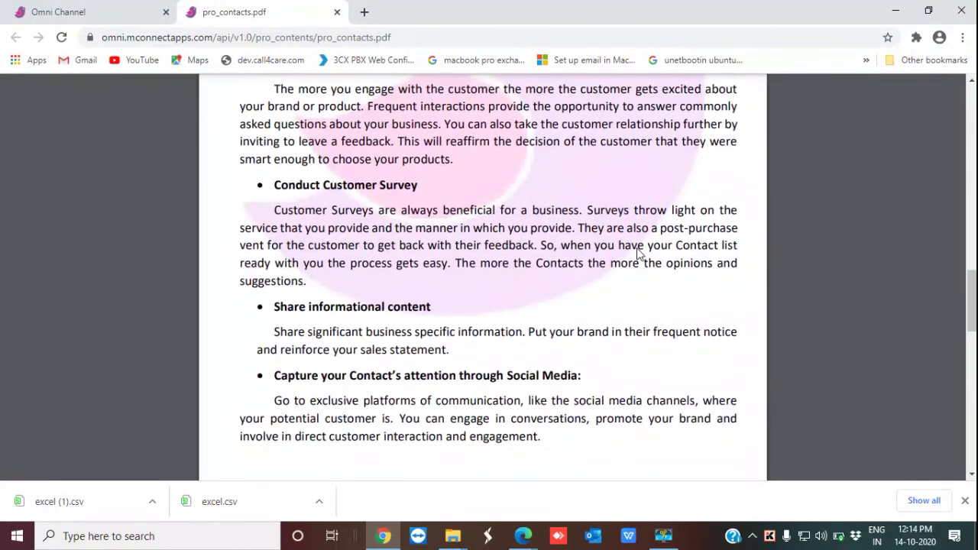
left_click(99, 11)
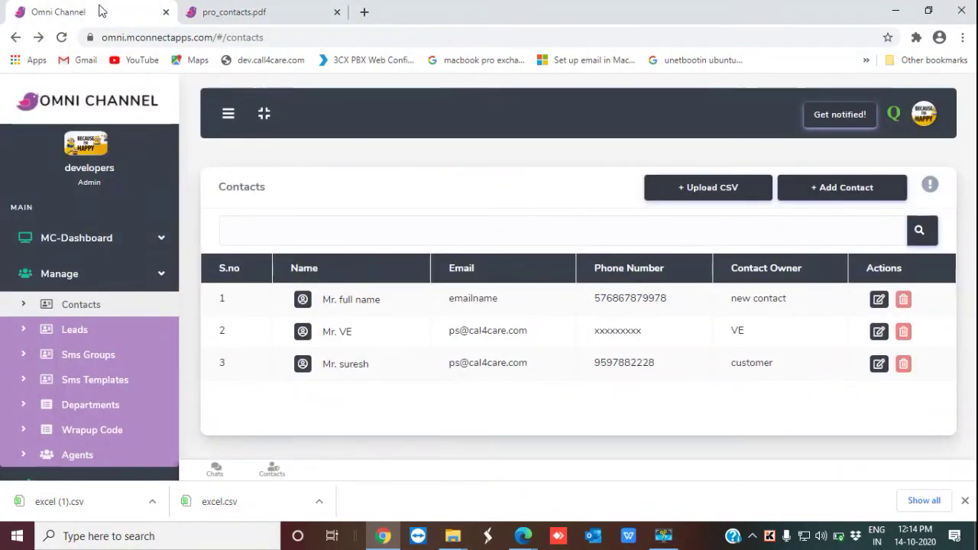
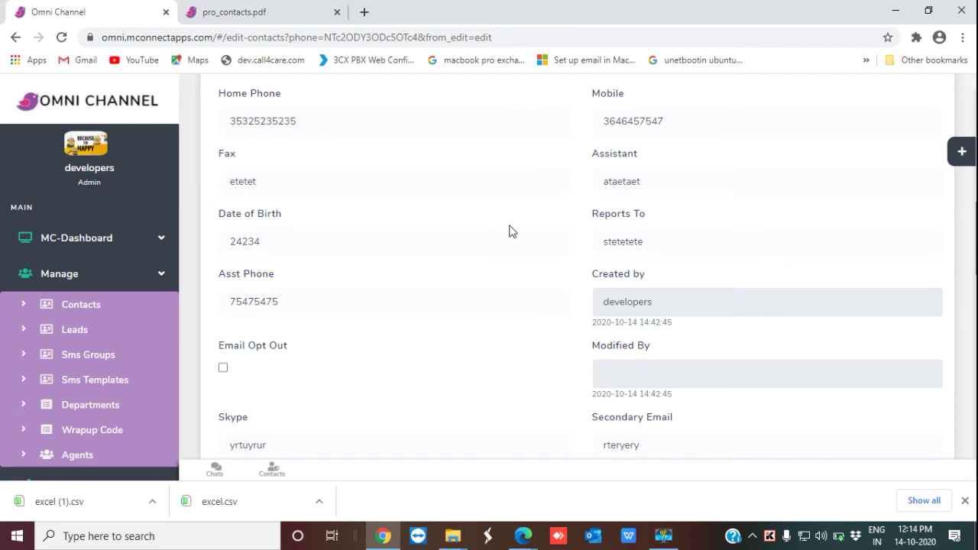
Step: Append ' updated' to the contact's first name, making it 'Mr. full name updated'
scroll(512, 231, "down", 2)
scroll(512, 232, "down", 2)
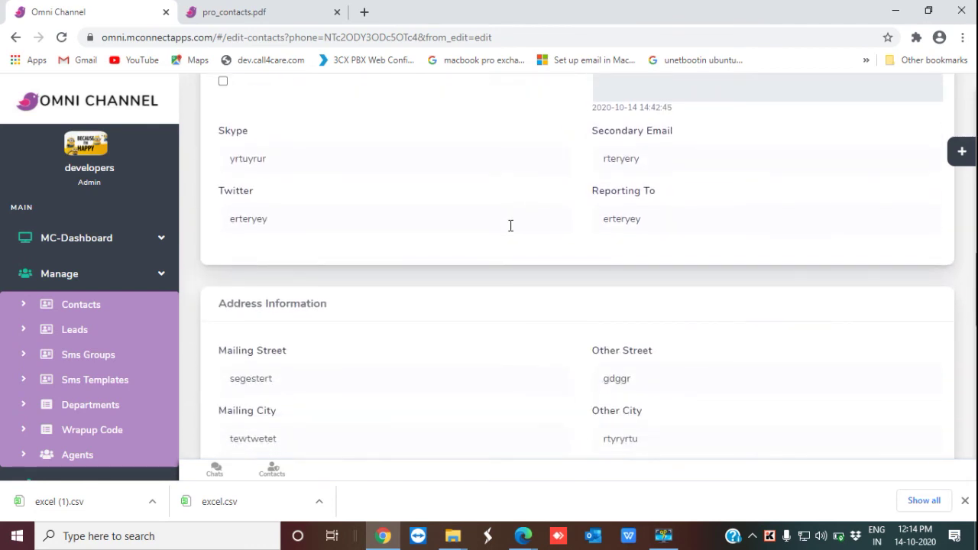
scroll(510, 225, "up", 14)
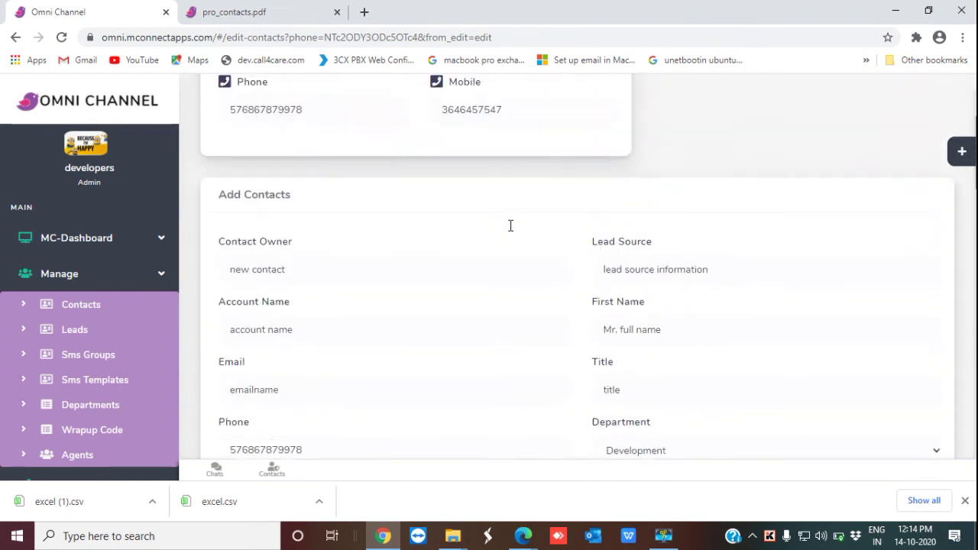
scroll(510, 225, "down", 5)
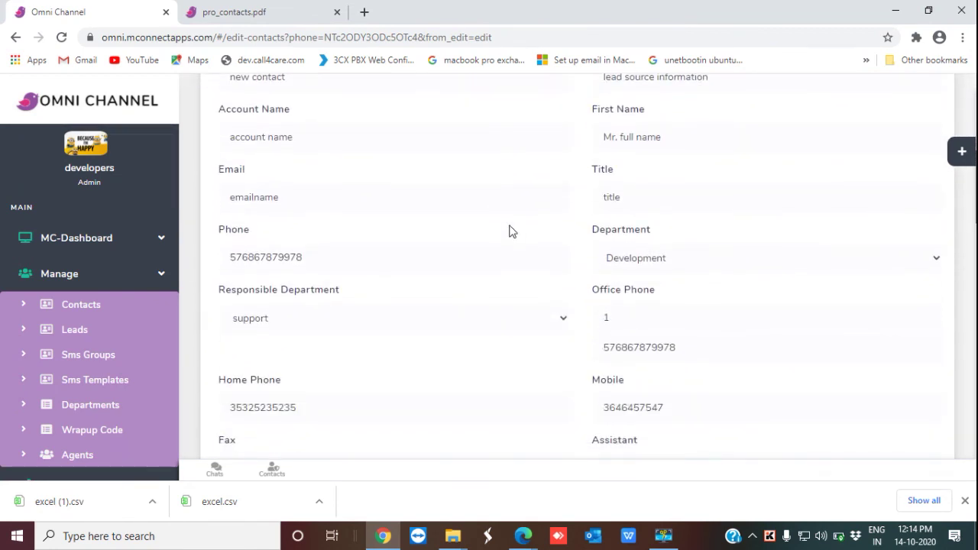
scroll(512, 232, "down", 1)
scroll(511, 232, "up", 3)
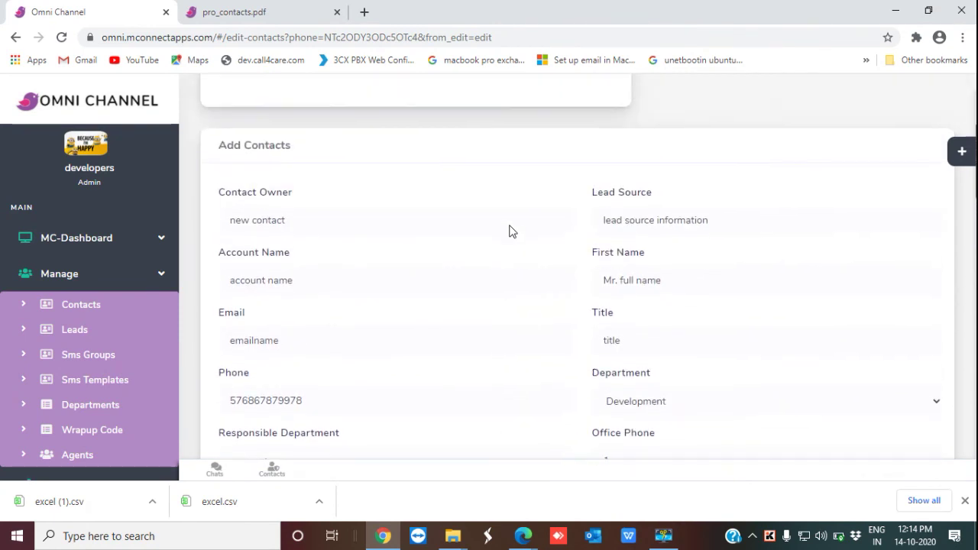
left_click(668, 280)
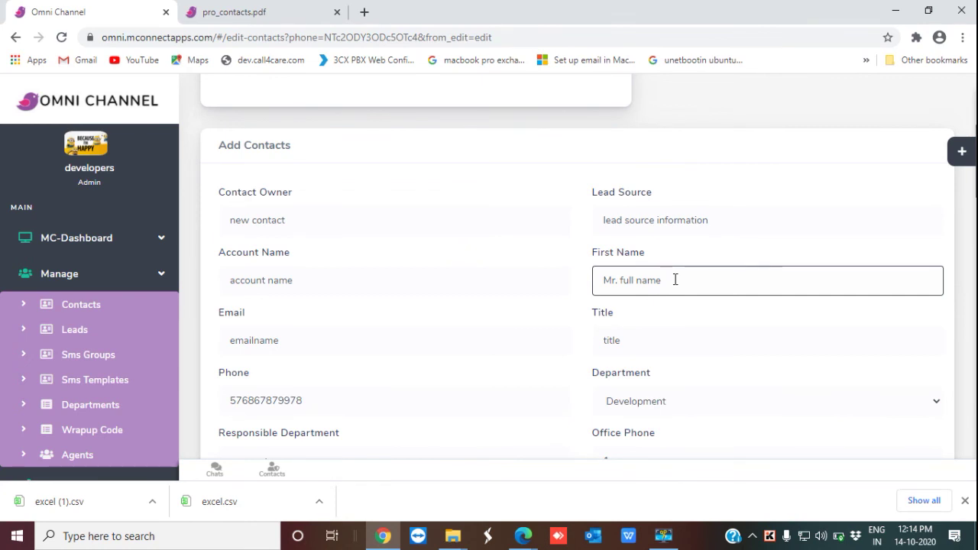
type("updated")
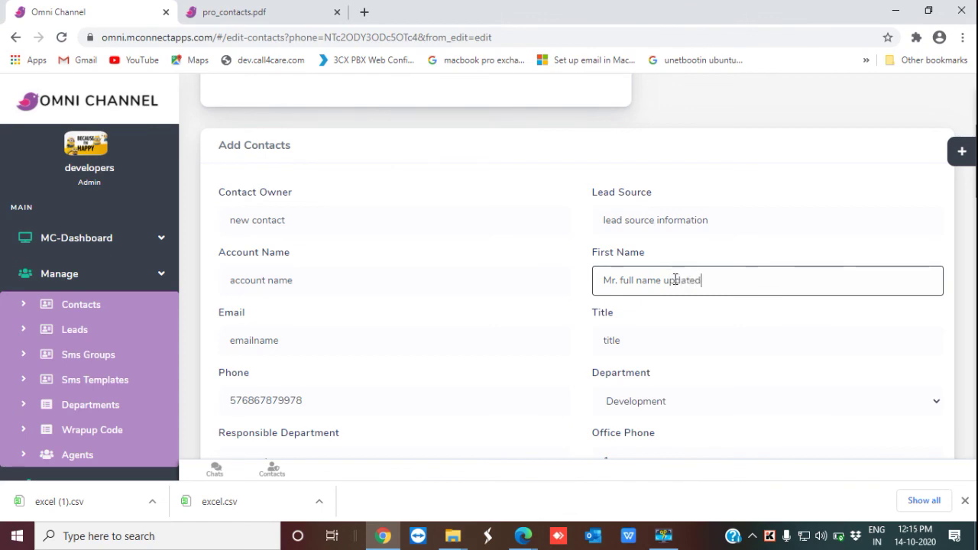
scroll(668, 284, "down", 1)
scroll(668, 284, "down", 15)
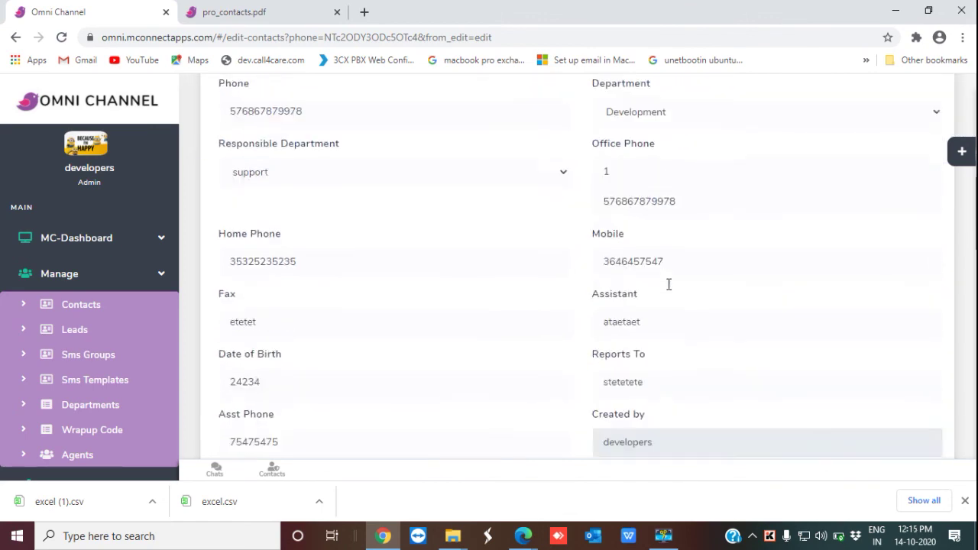
scroll(669, 284, "down", 5)
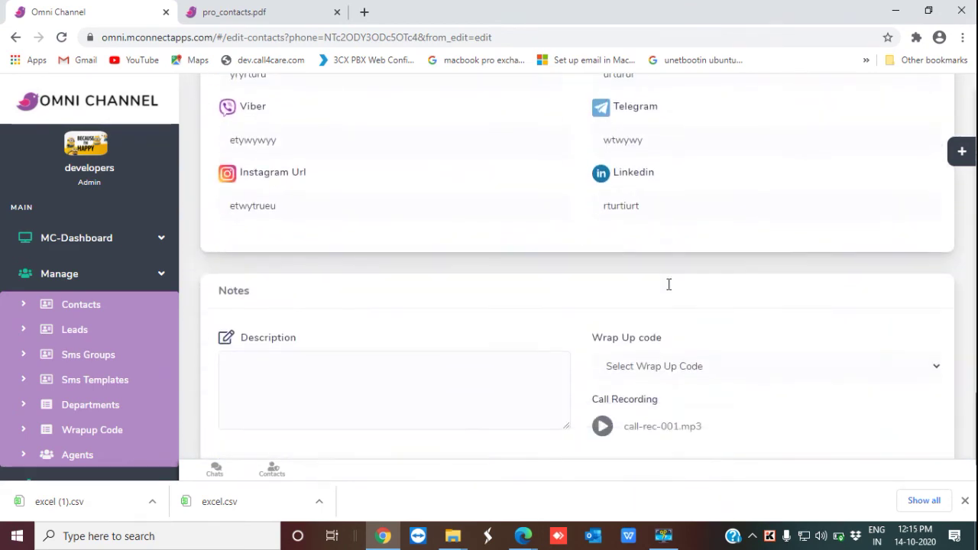
Step: Save the contact edits so 'Mr. full name updated' appears in the Contacts list
left_click(253, 394)
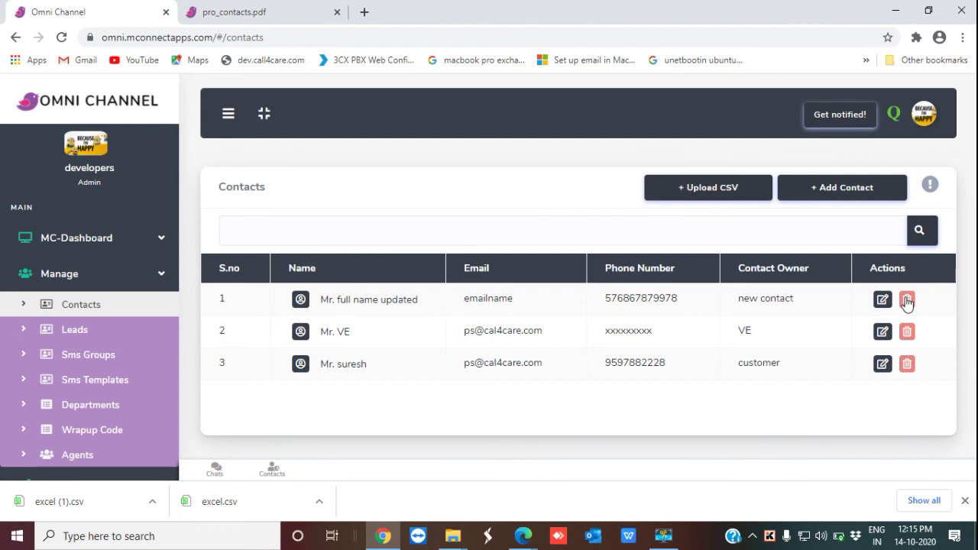
Step: Delete the 'Mr. full name updated' contact in row 1 and confirm the deletion
left_click(906, 303)
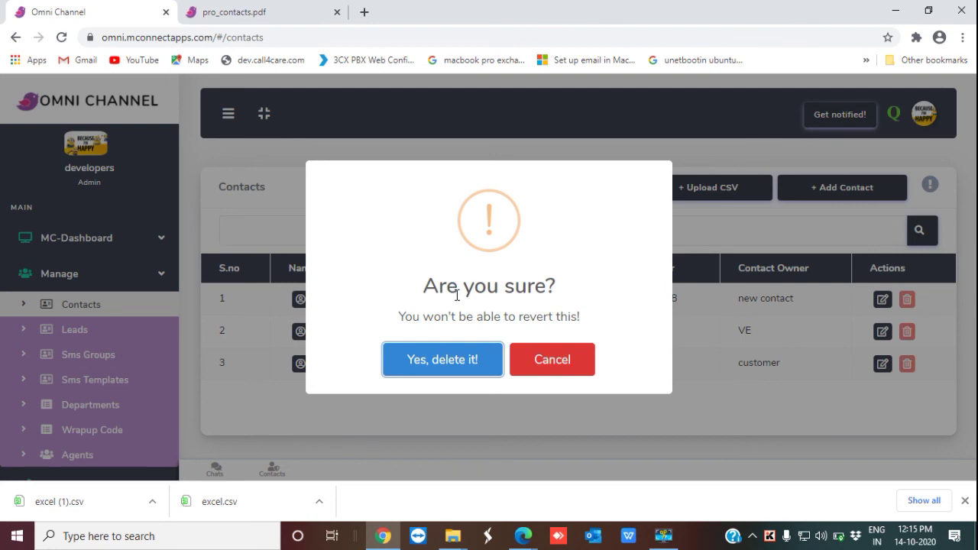
left_click(447, 360)
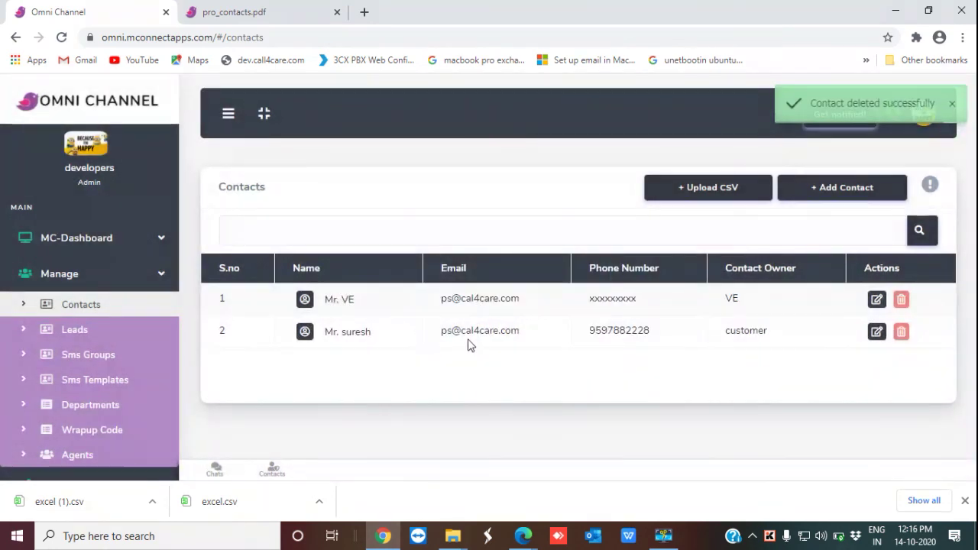